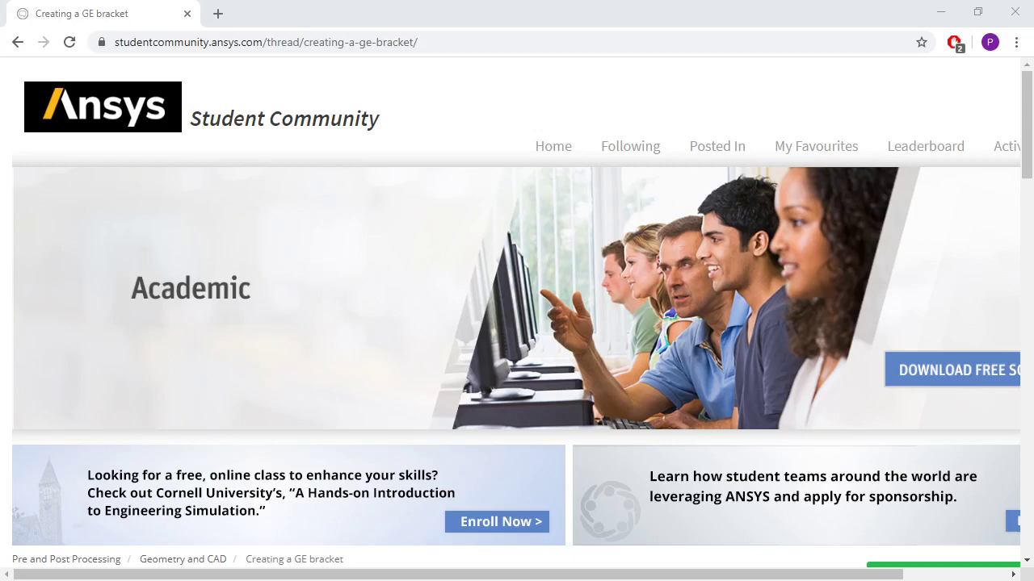
- Read through the forum thread on creating the GE bracket, examining the target image, the current geometry and the reply's modelling advice
scroll(474, 97, "down", 5)
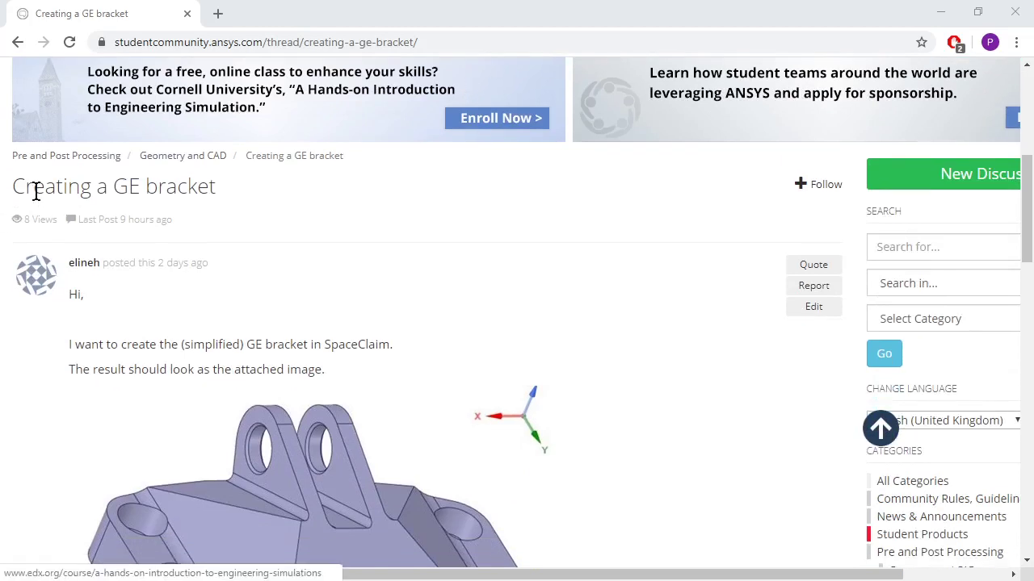
scroll(272, 203, "down", 1)
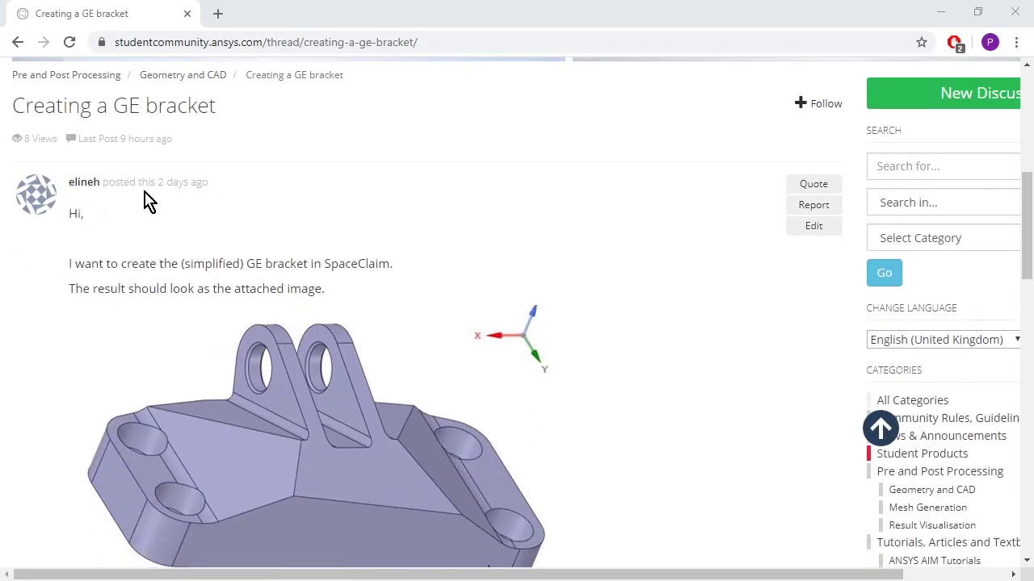
scroll(318, 215, "down", 2)
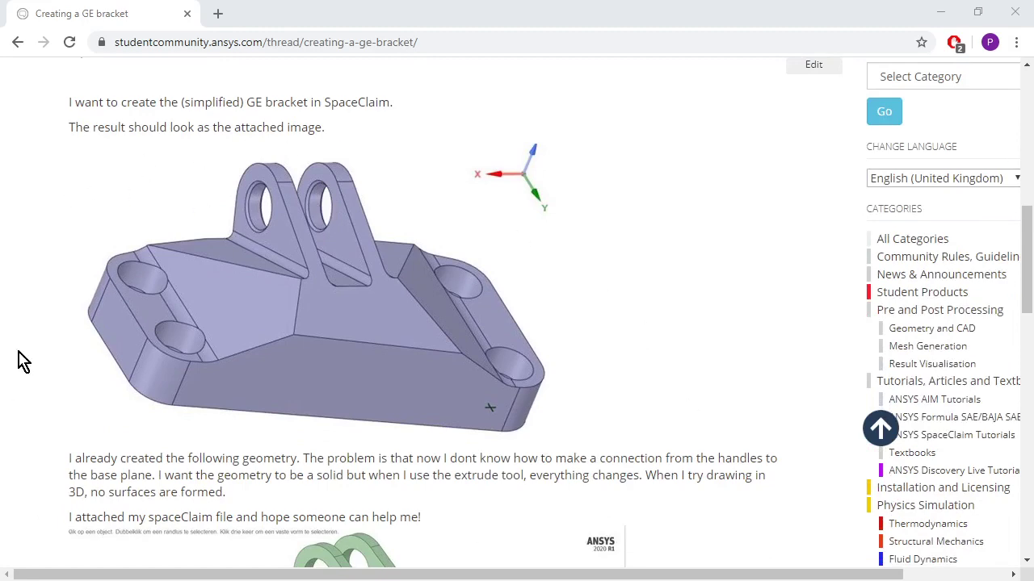
scroll(230, 428, "down", 4)
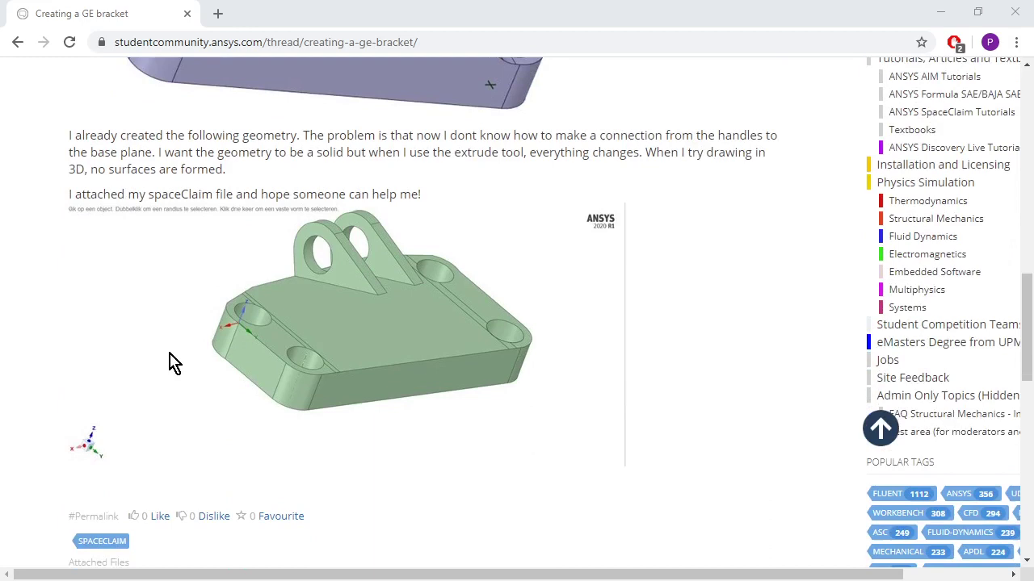
scroll(173, 362, "down", 2)
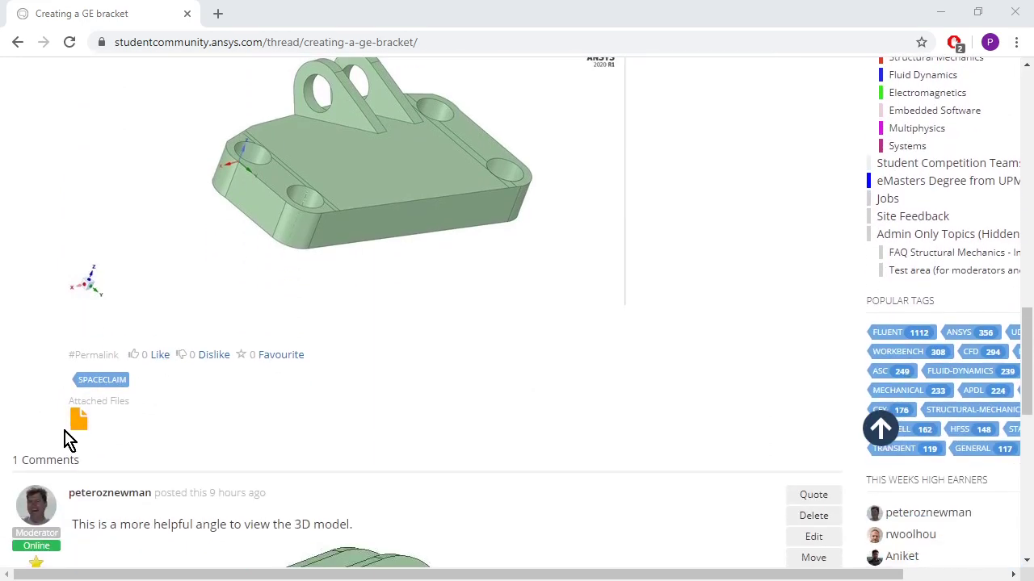
scroll(228, 435, "down", 3)
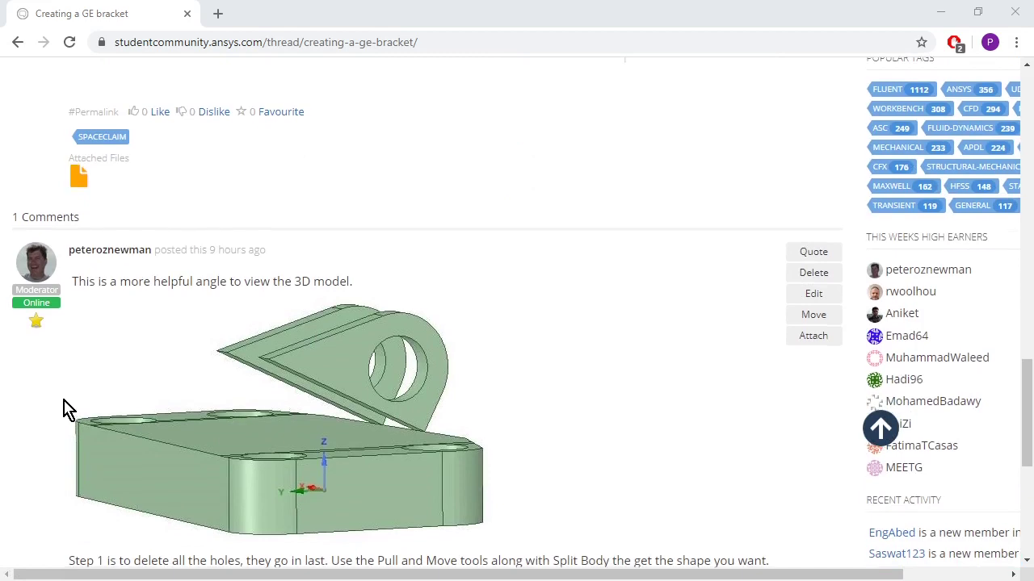
scroll(69, 409, "down", 1)
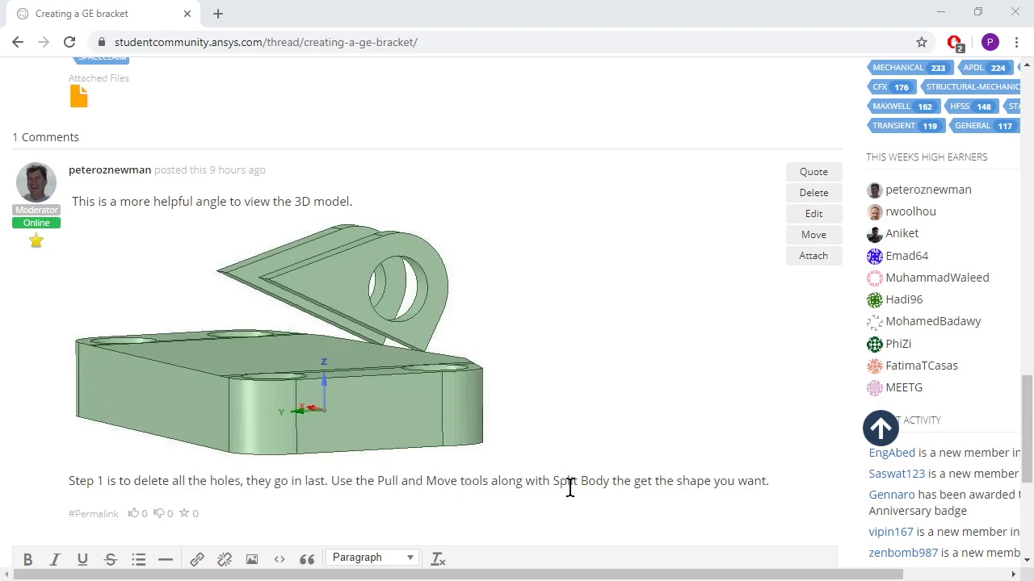
scroll(580, 472, "down", 2)
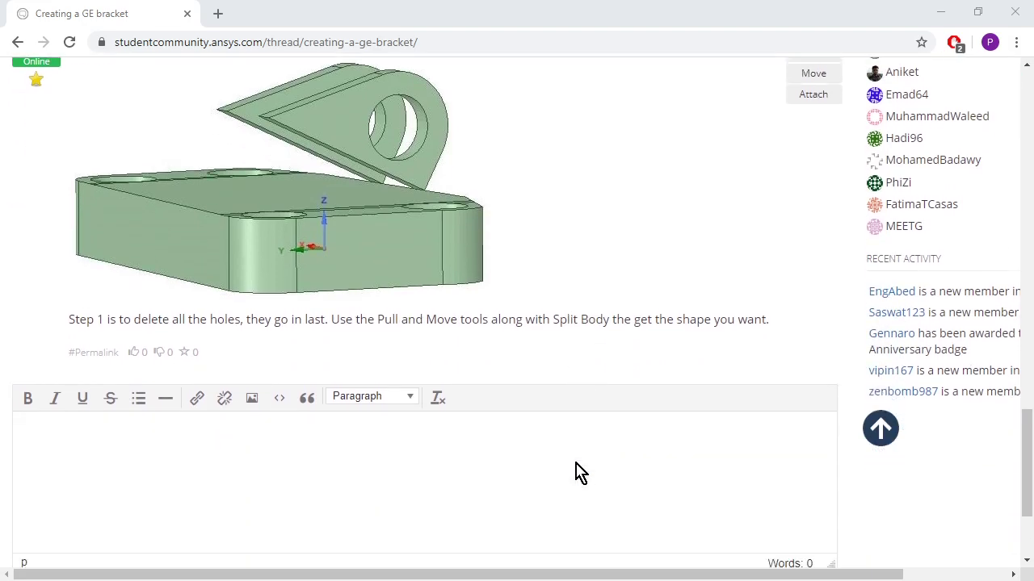
scroll(580, 473, "up", 10)
scroll(579, 472, "up", 2)
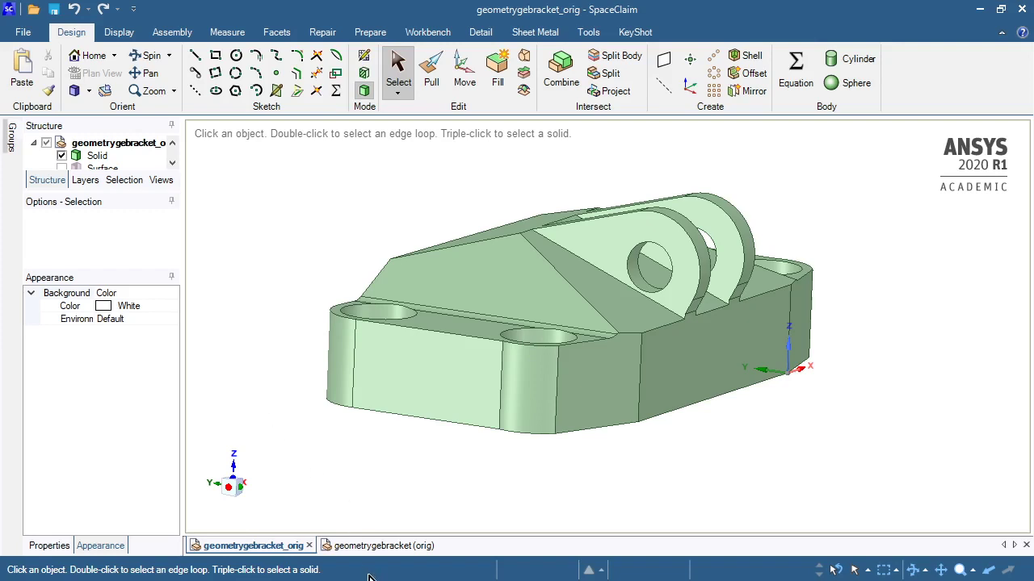
- Switch to the geometrygebracket (orig) document in SpaceClaim and remove the round holes from both upright lugs with Fill
left_click(353, 548)
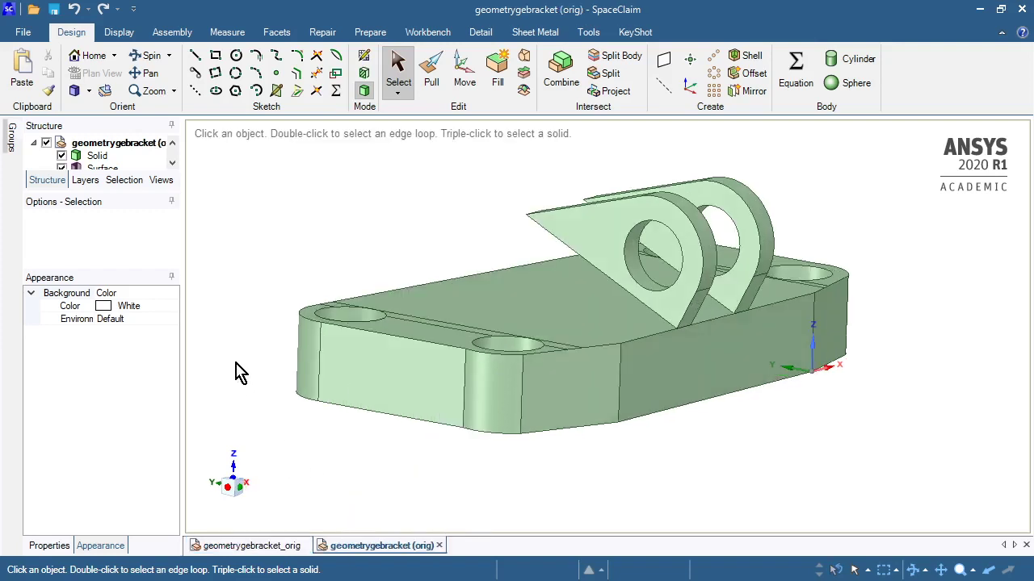
left_click(497, 68)
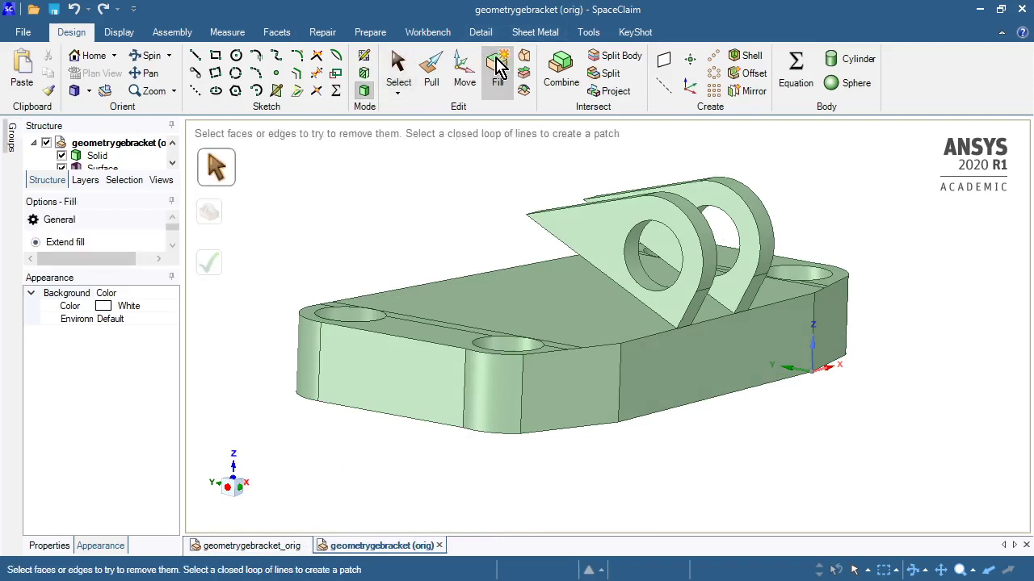
left_click(639, 262)
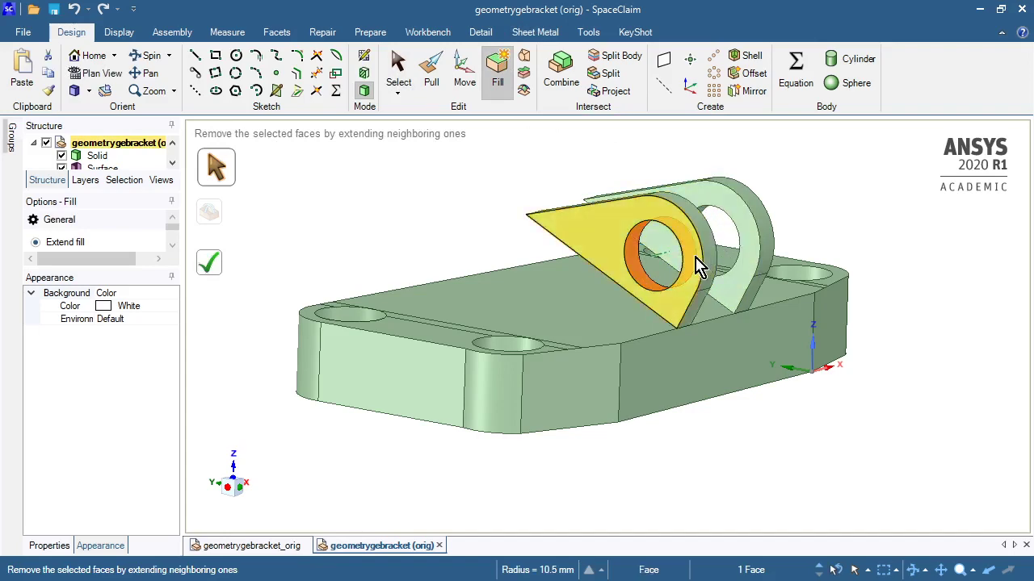
middle_click_drag(350, 289, 469, 283)
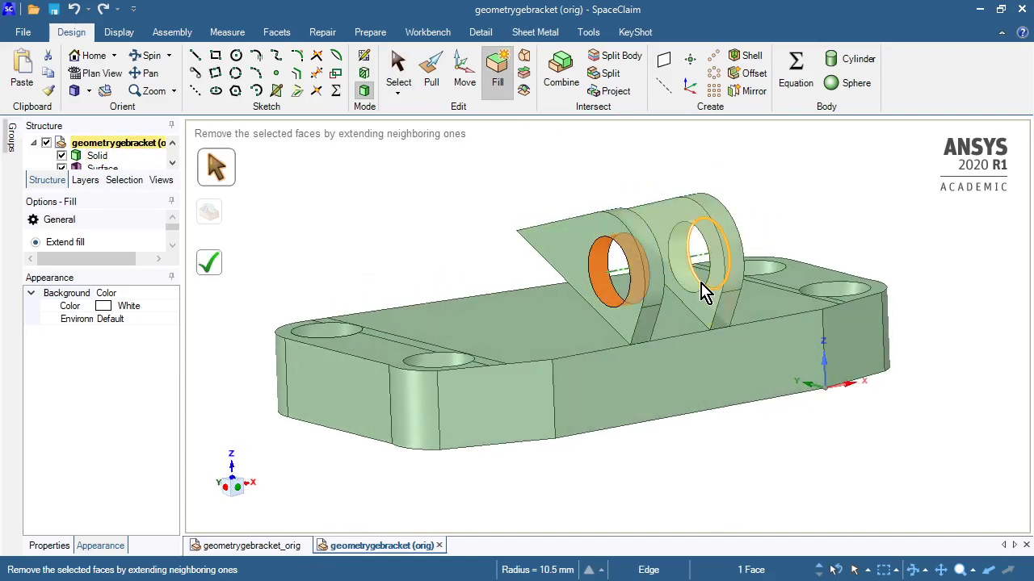
left_click(677, 269)
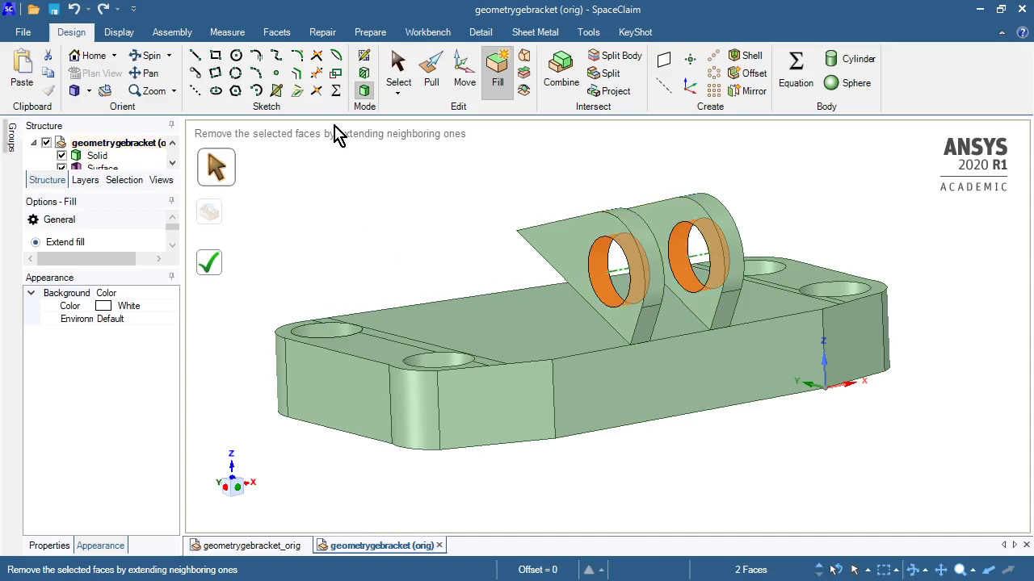
left_click(500, 76)
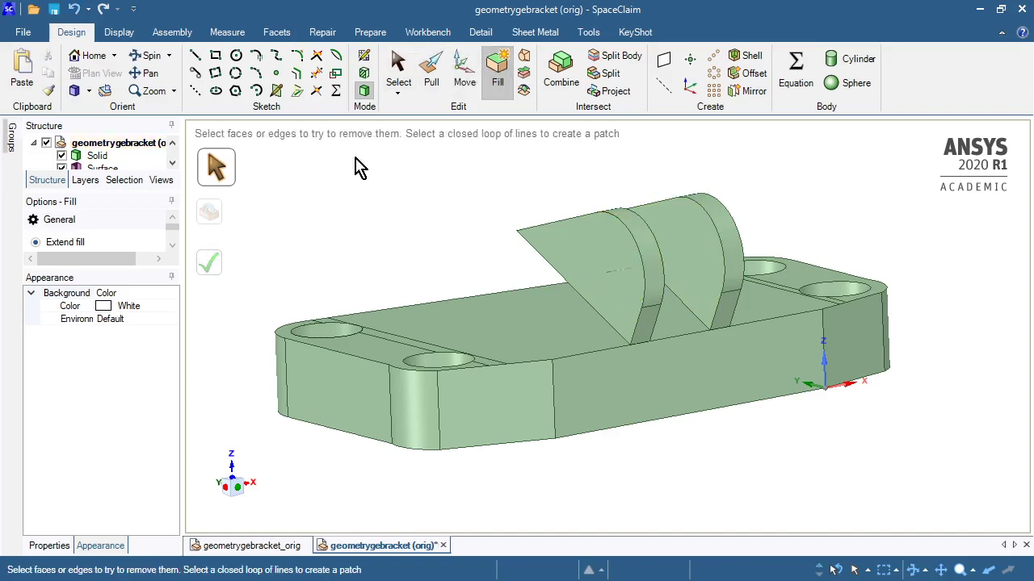
- Hide the two surface bodies in the model structure, including the one covering the bottoms of the mounting holes
middle_click_drag(237, 252, 328, 201)
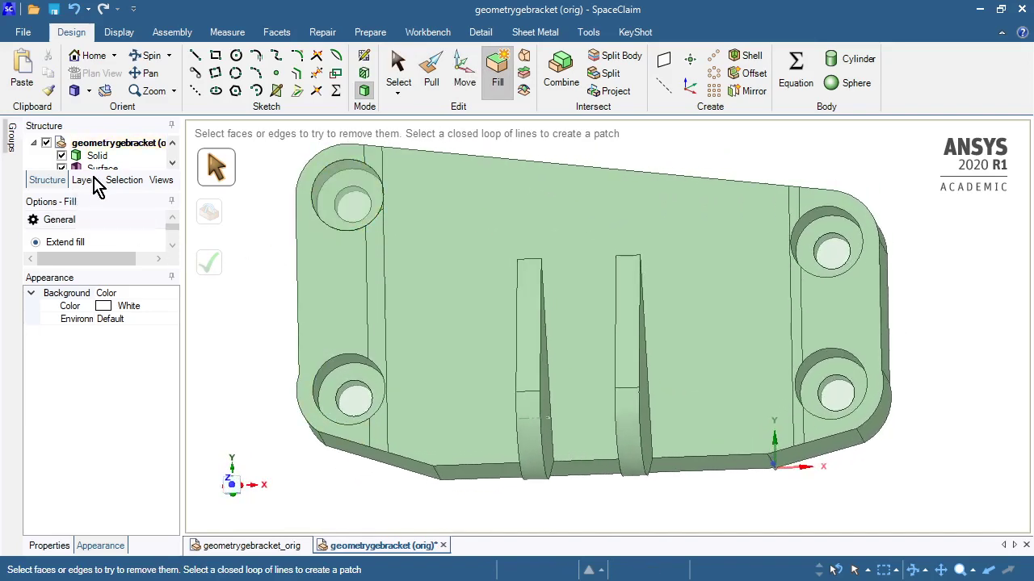
left_click_drag(92, 191, 92, 216)
left_click(62, 167)
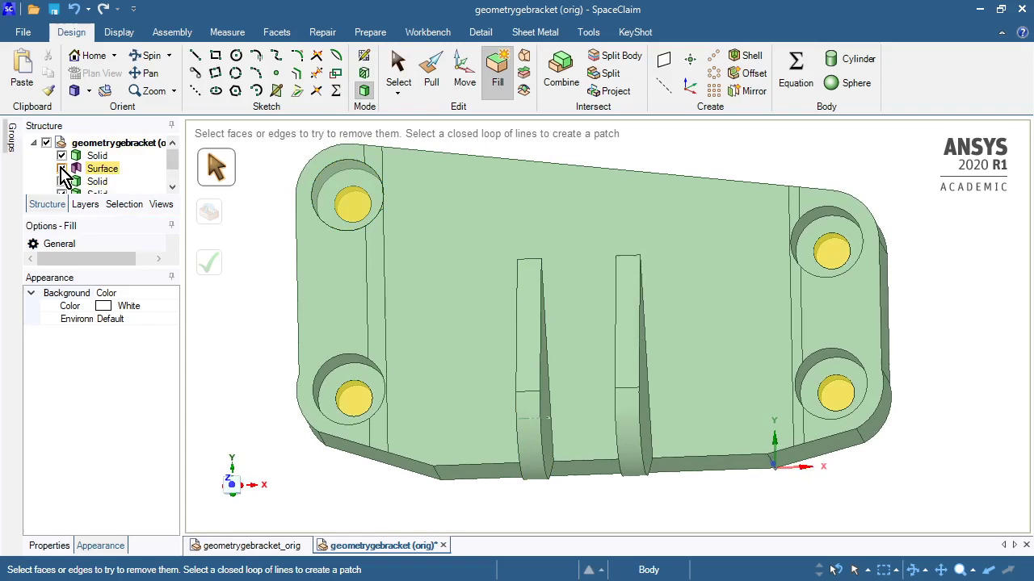
scroll(168, 192, "down", 2)
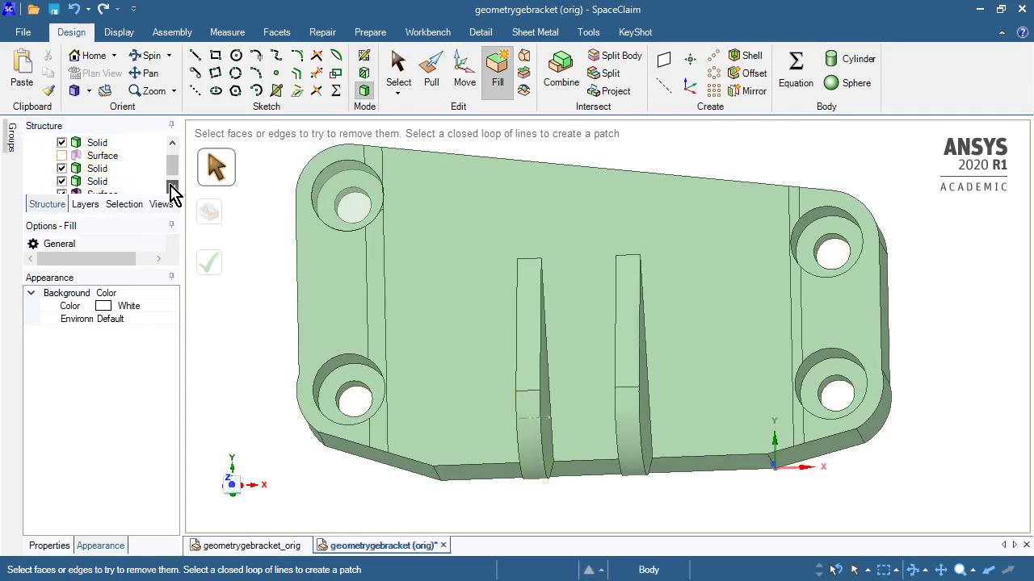
left_click(62, 181)
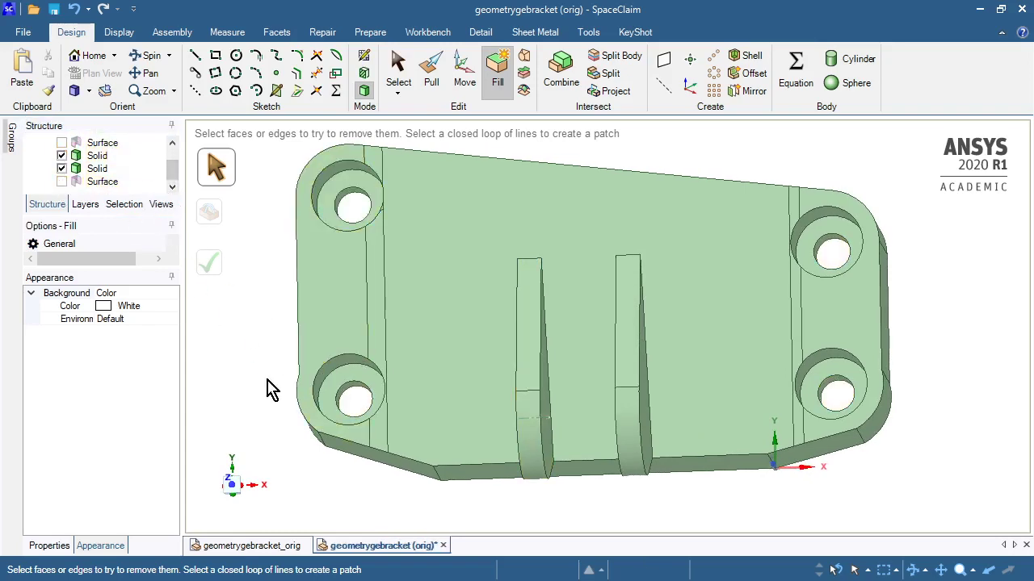
- Fill the counterbores of all four mounting holes, selecting their wall and floor faces together
middle_click_drag(261, 380, 261, 381)
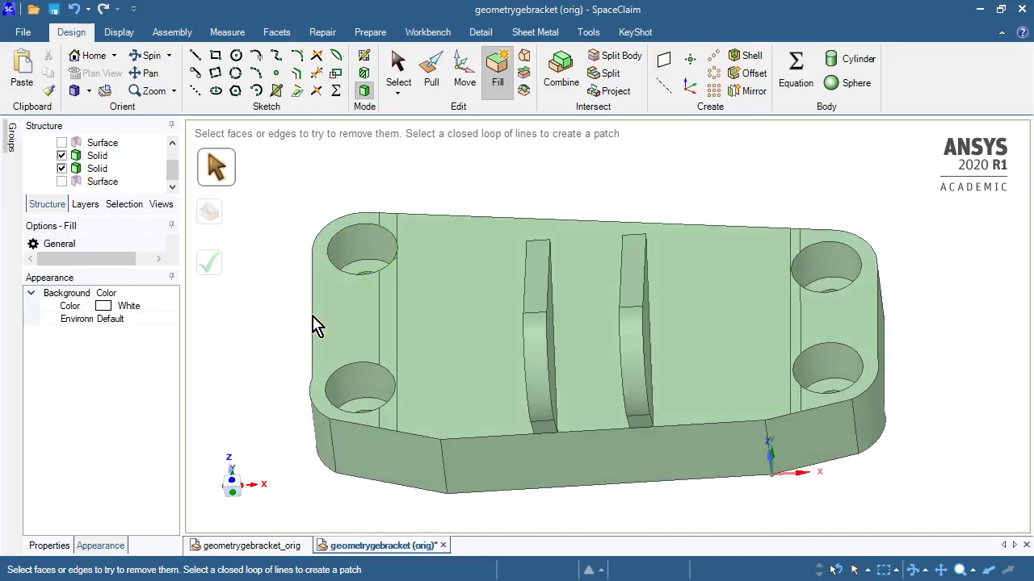
mouse_move(313, 316)
middle_mouse_down()
mouse_move(322, 325)
mouse_move(296, 327)
mouse_move(314, 309)
middle_mouse_up()
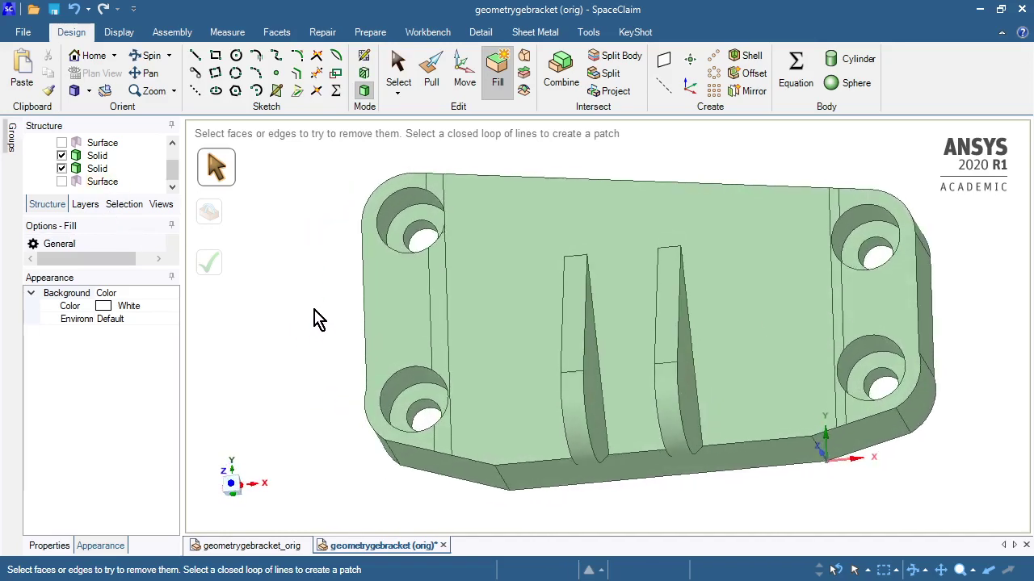
left_click(405, 232)
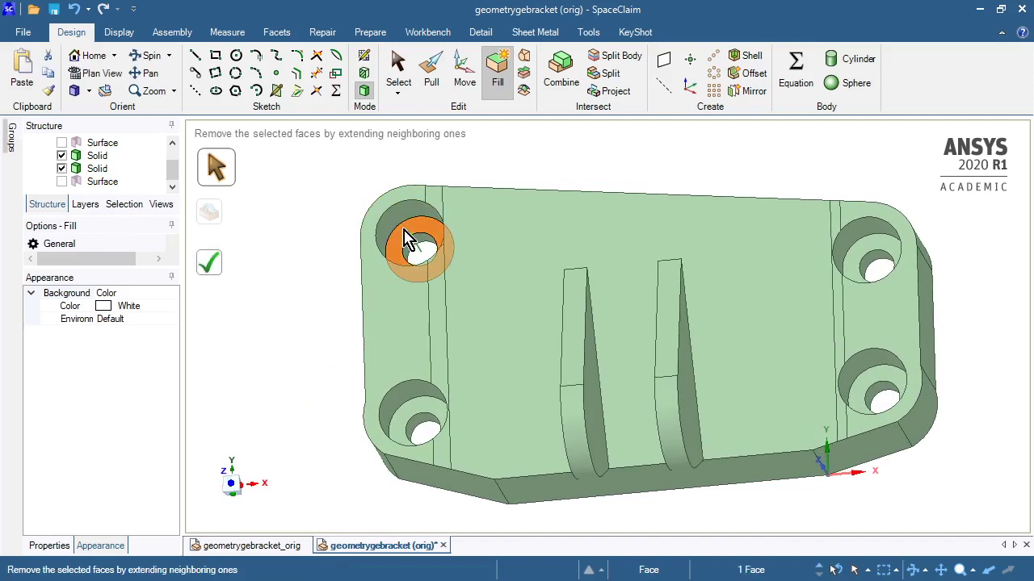
left_click(397, 235, "ctrl")
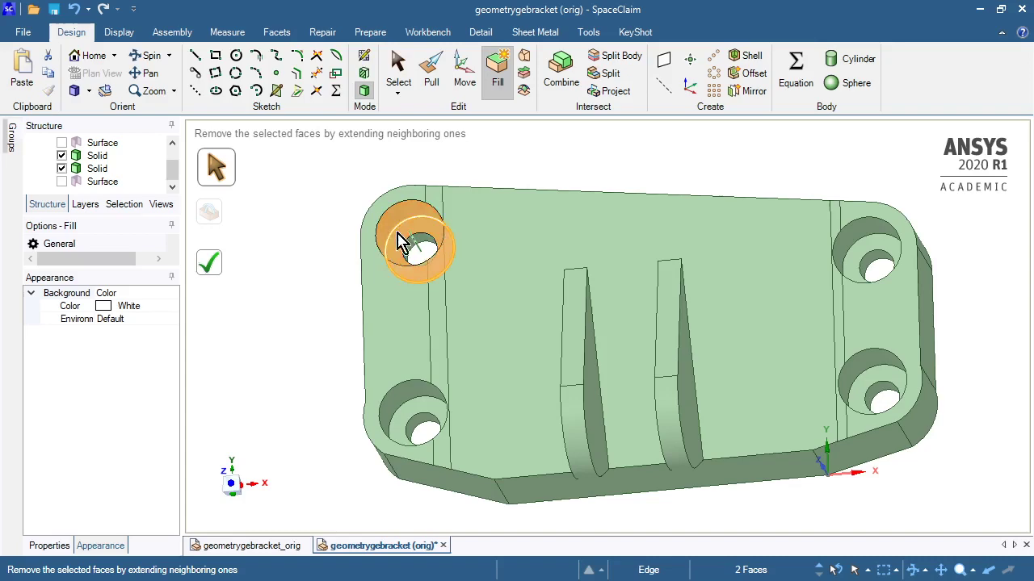
left_click(408, 420, "ctrl")
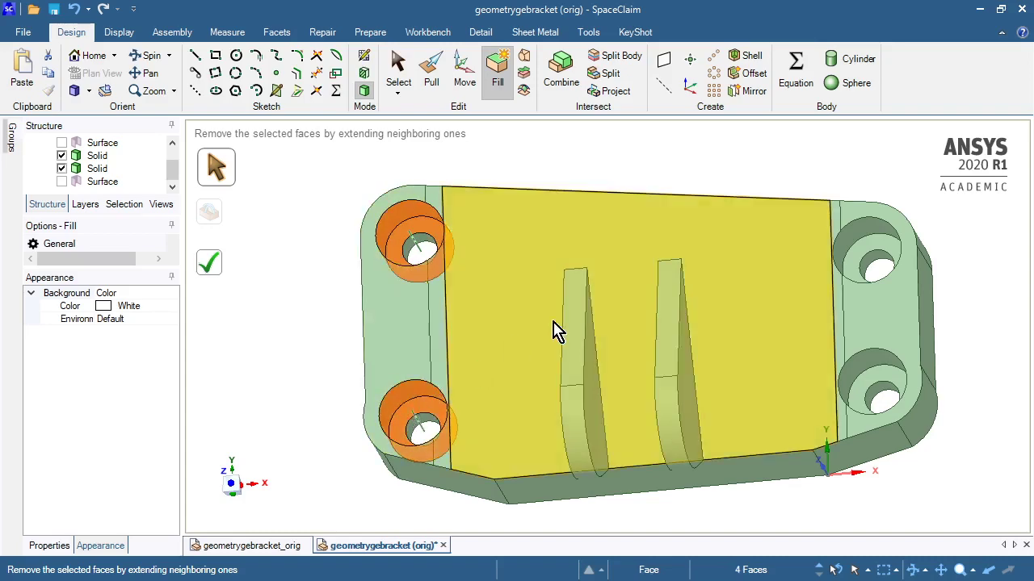
left_click(865, 268, "ctrl")
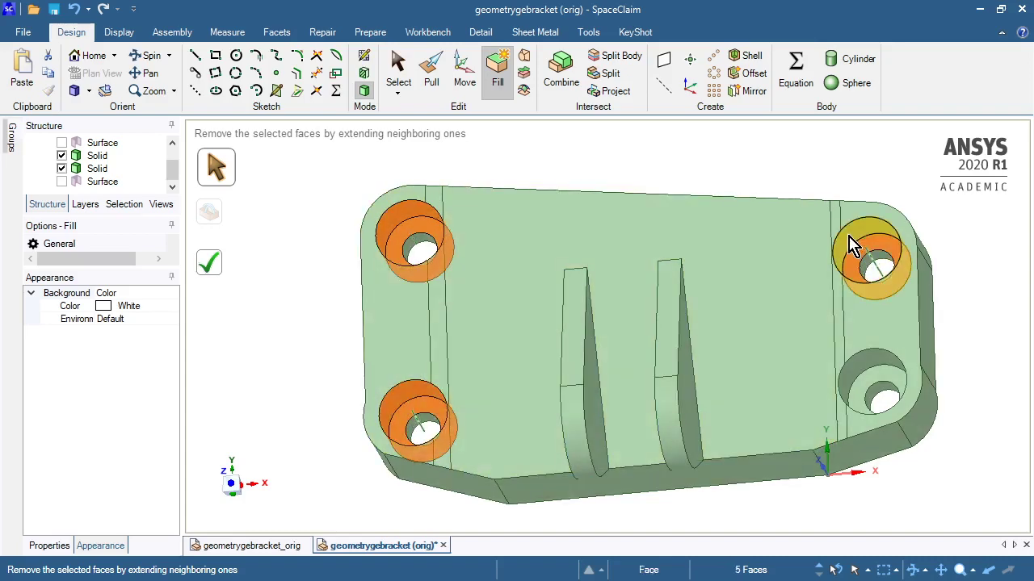
left_click(868, 387, "ctrl")
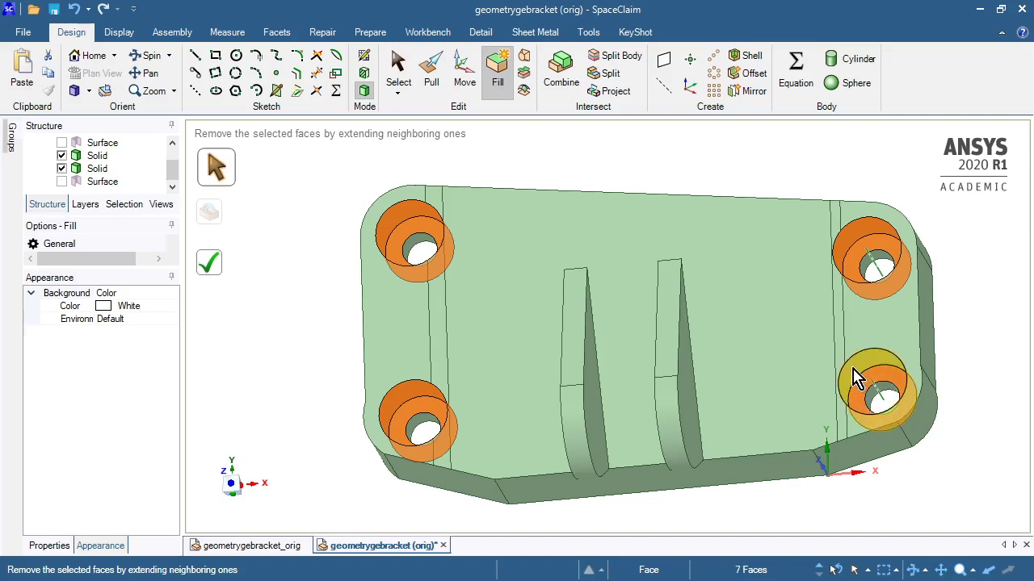
left_click(859, 388, "ctrl")
left_click(494, 73)
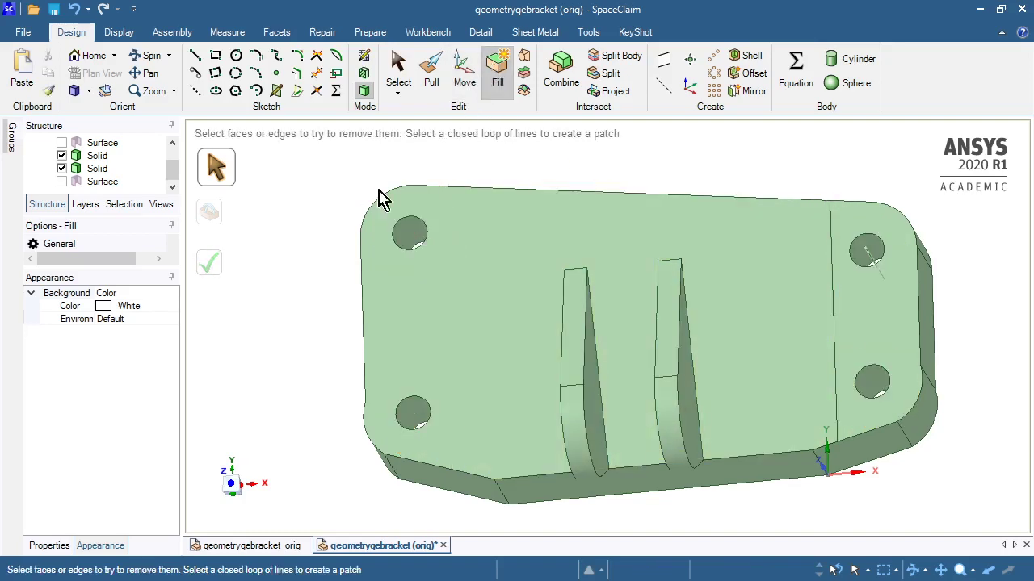
- Start a sketch on the large top face of the base plate
middle_click_drag(296, 378, 296, 332)
middle_click_drag(415, 293, 283, 306)
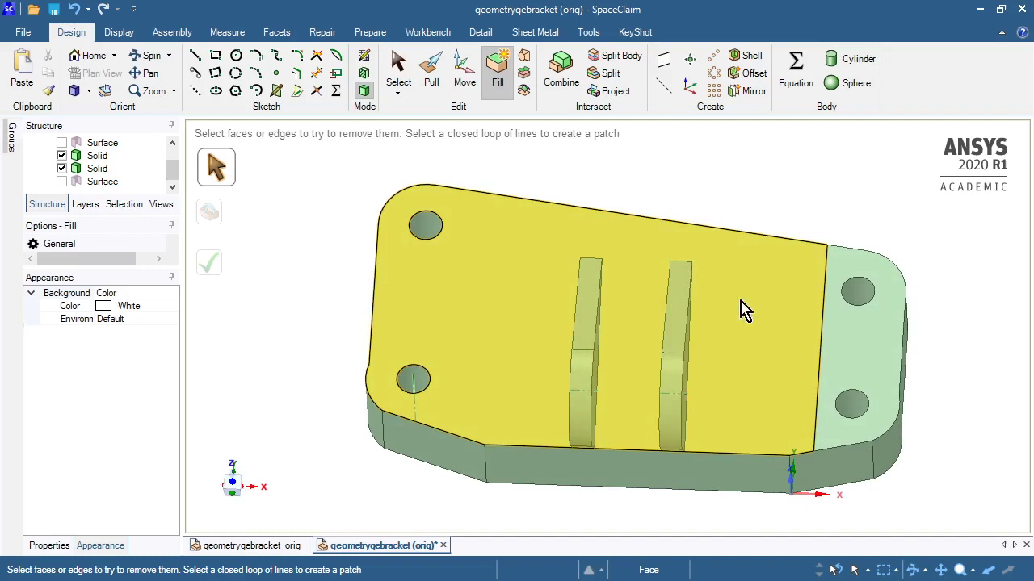
middle_click_drag(554, 153, 554, 153)
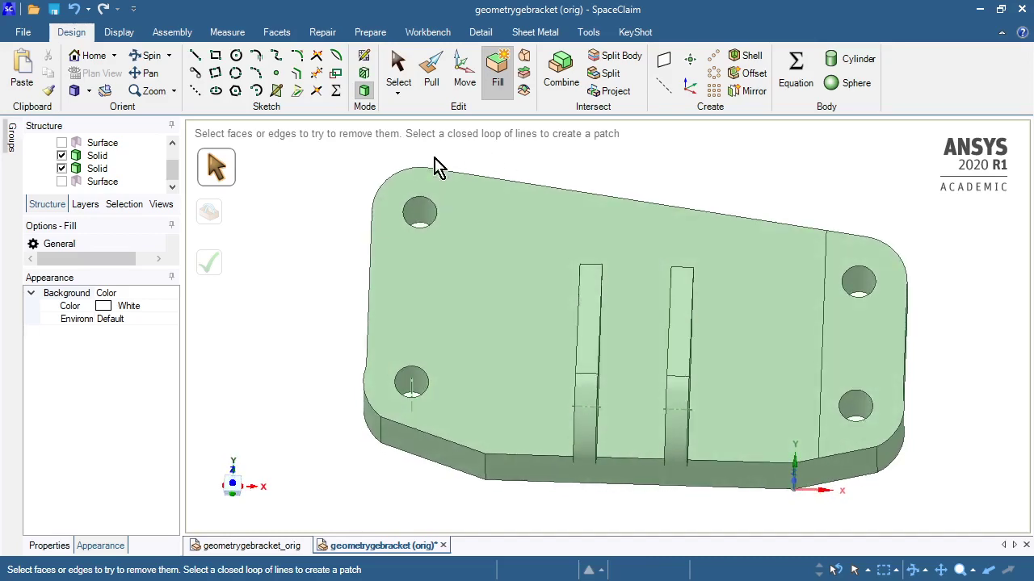
left_click(454, 339)
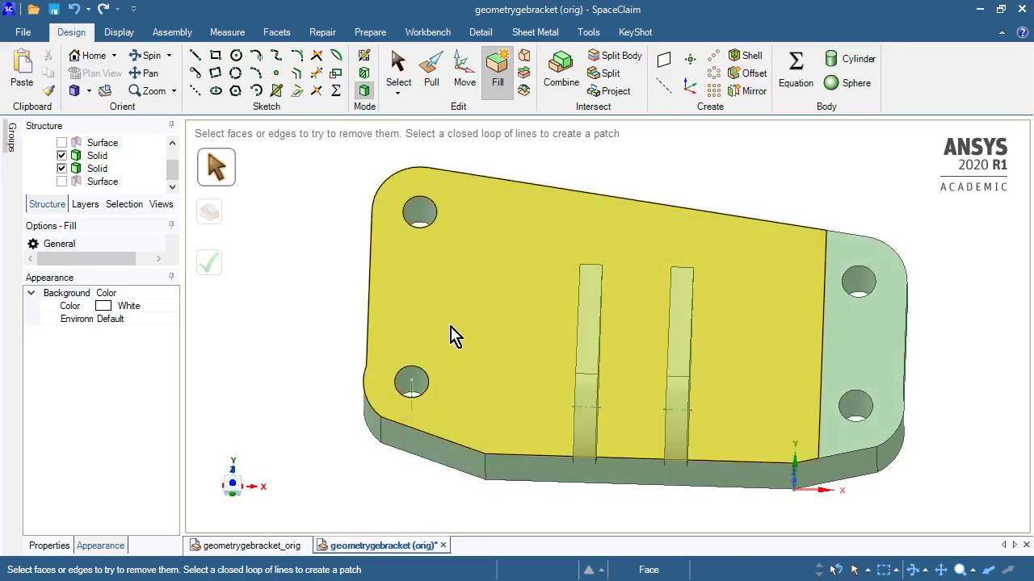
left_click(364, 57)
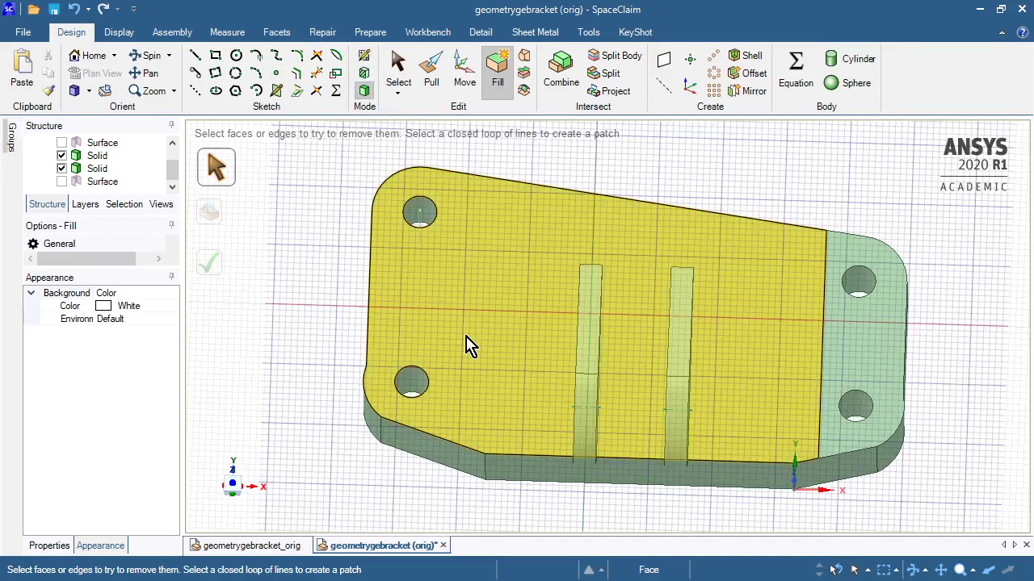
left_click(469, 342)
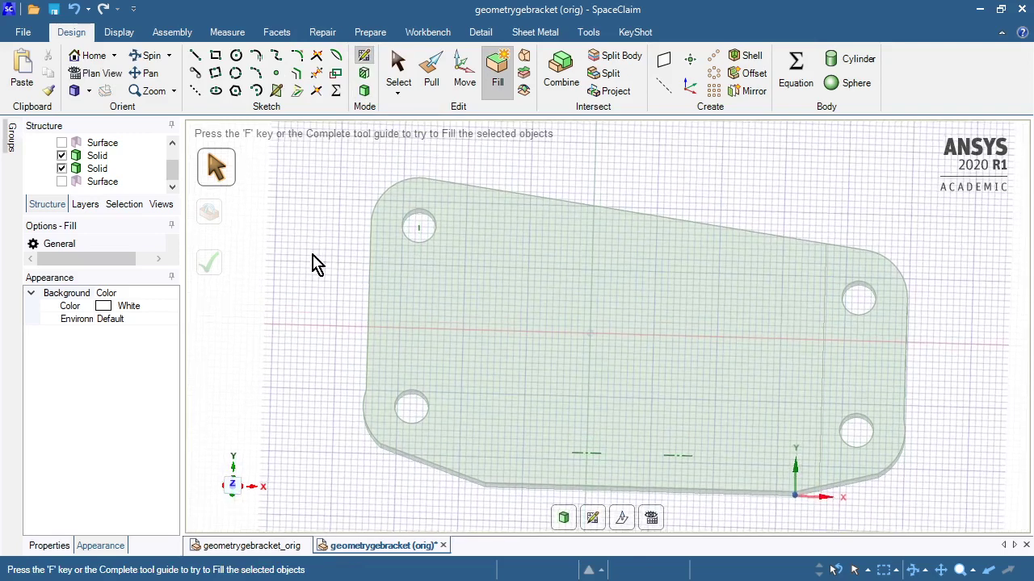
- Sketch a line about 109 mm long across the plate, just inboard of the wider end's holes, and return to 3D mode to split the face
left_click(195, 57)
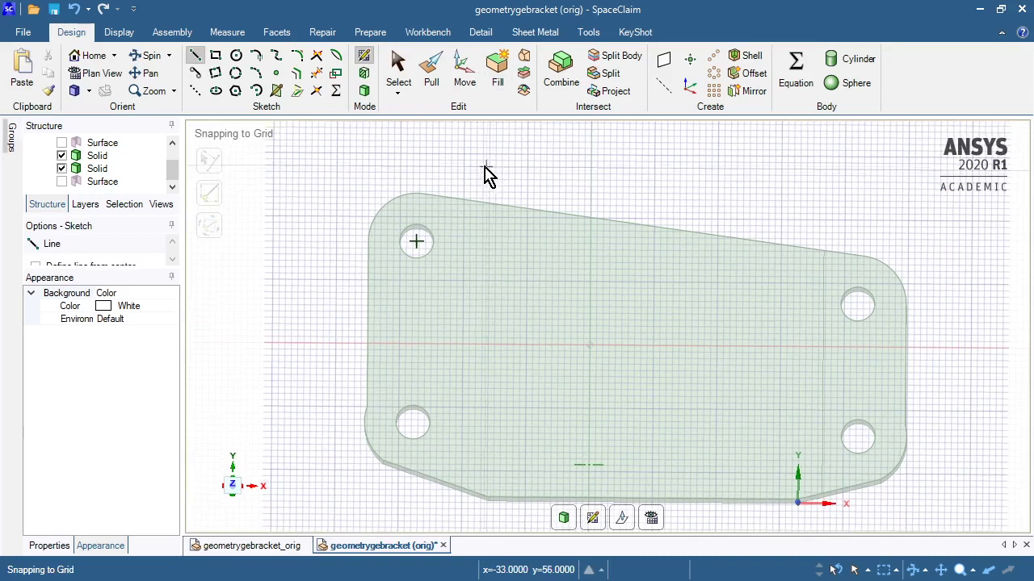
left_click(480, 168)
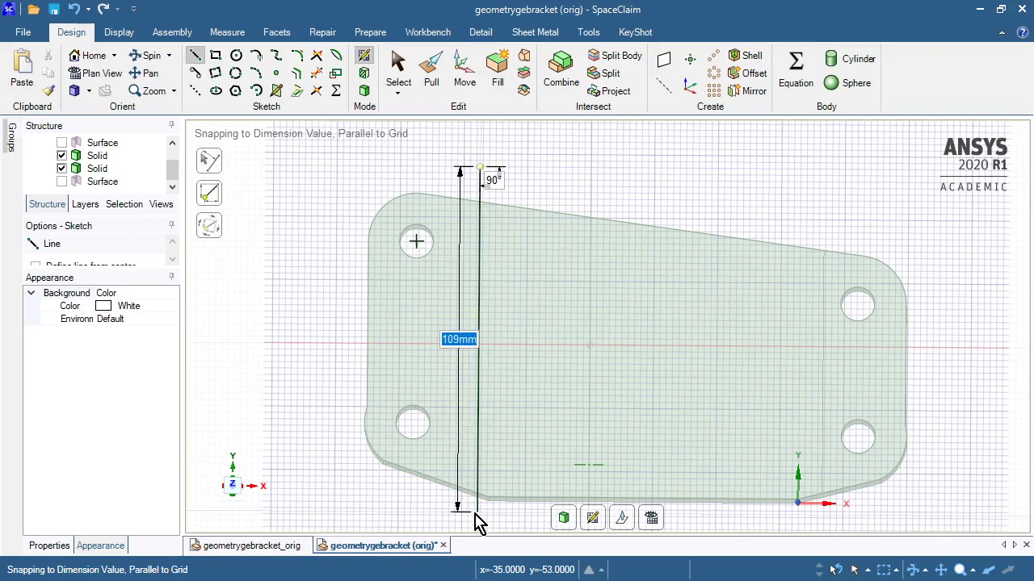
left_click(477, 514)
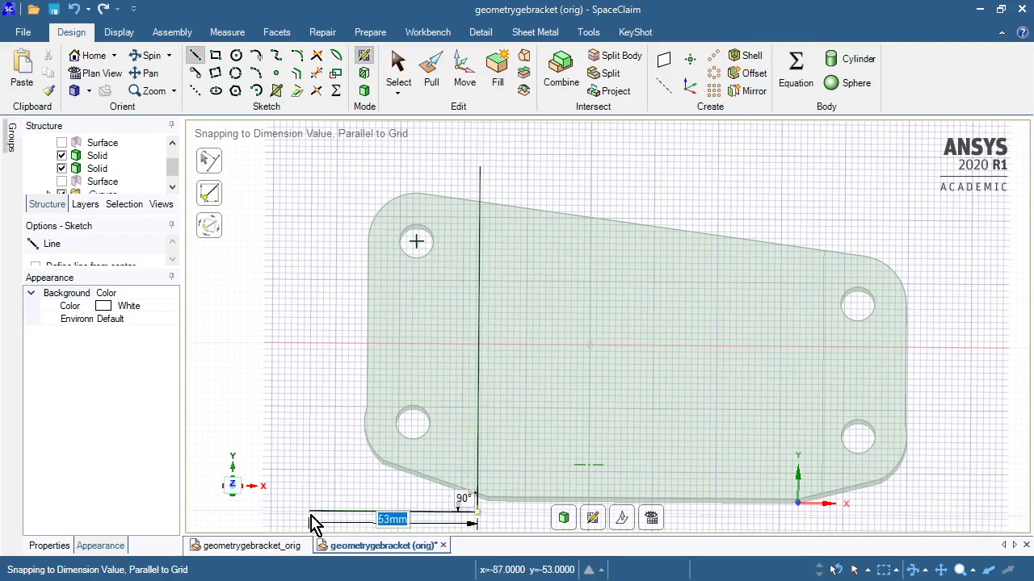
key("Escape")
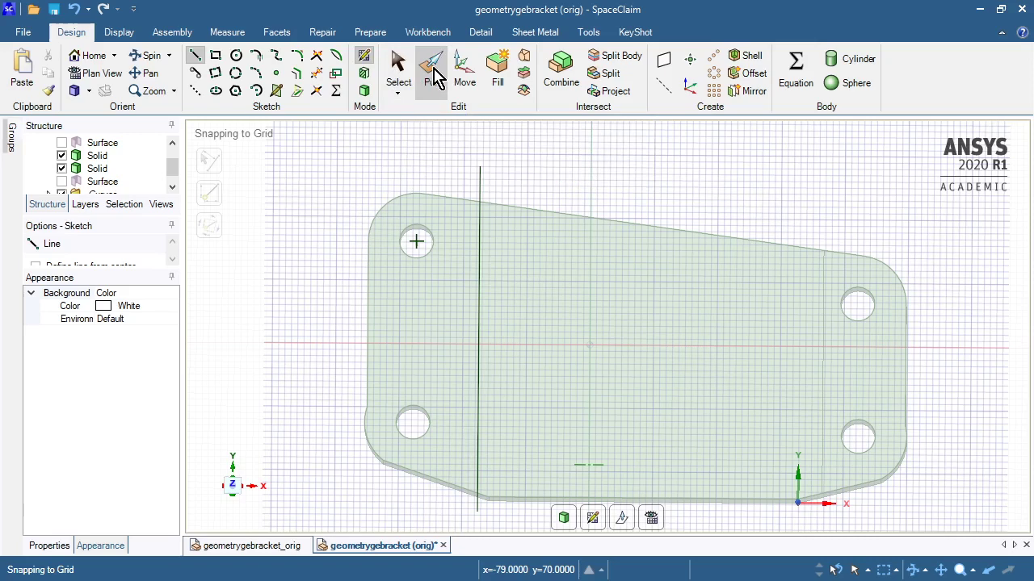
left_click(398, 71)
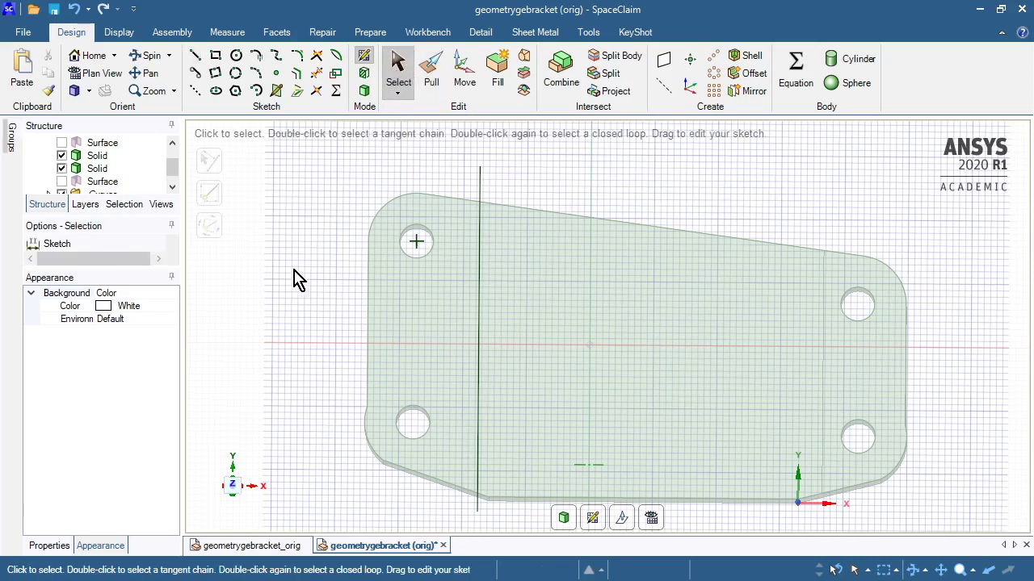
left_click(364, 90)
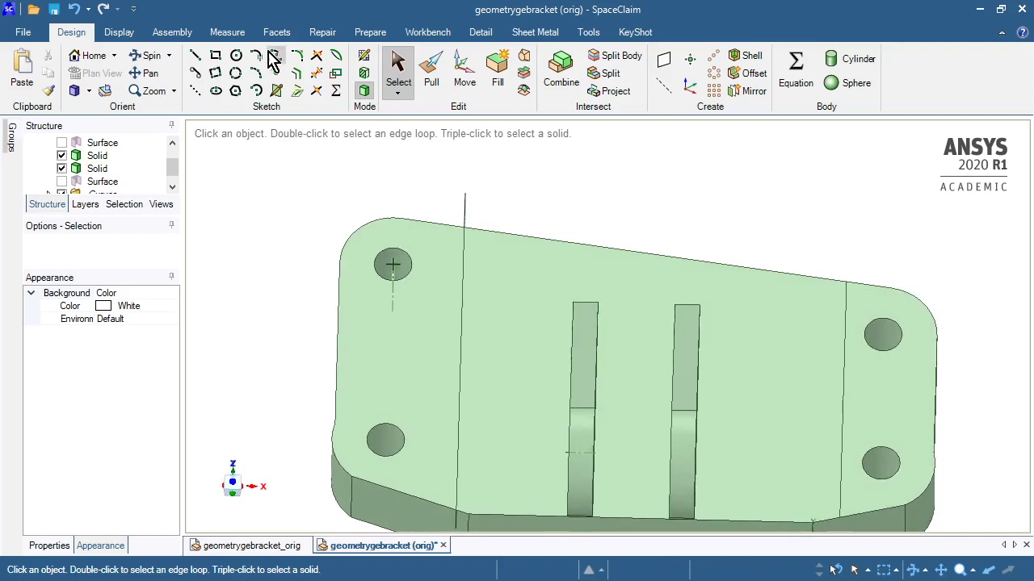
- Measure the distance between the dividing edge at the plate's narrow end and the axis of the upper hole beside it
left_click(227, 32)
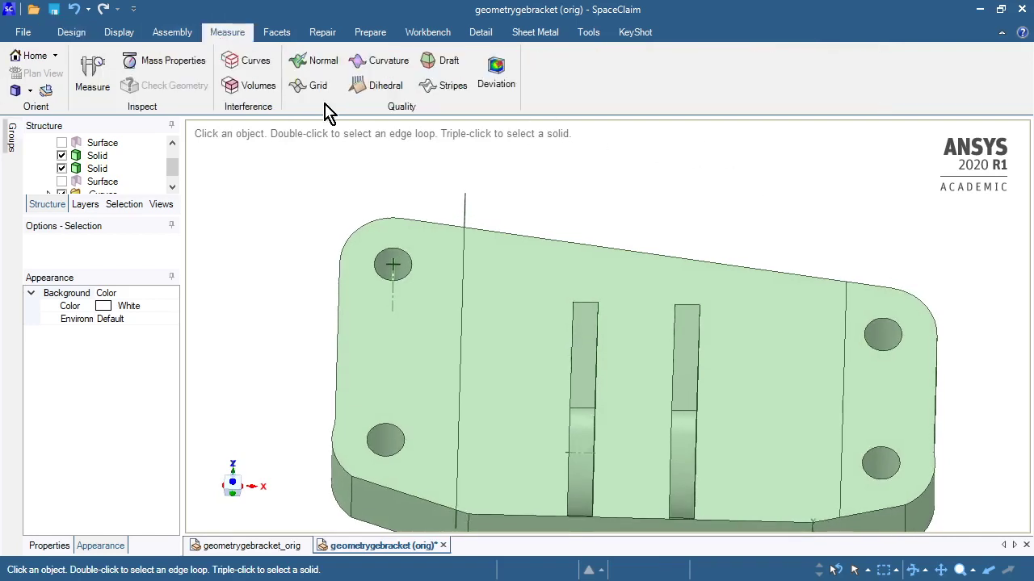
left_click(845, 358)
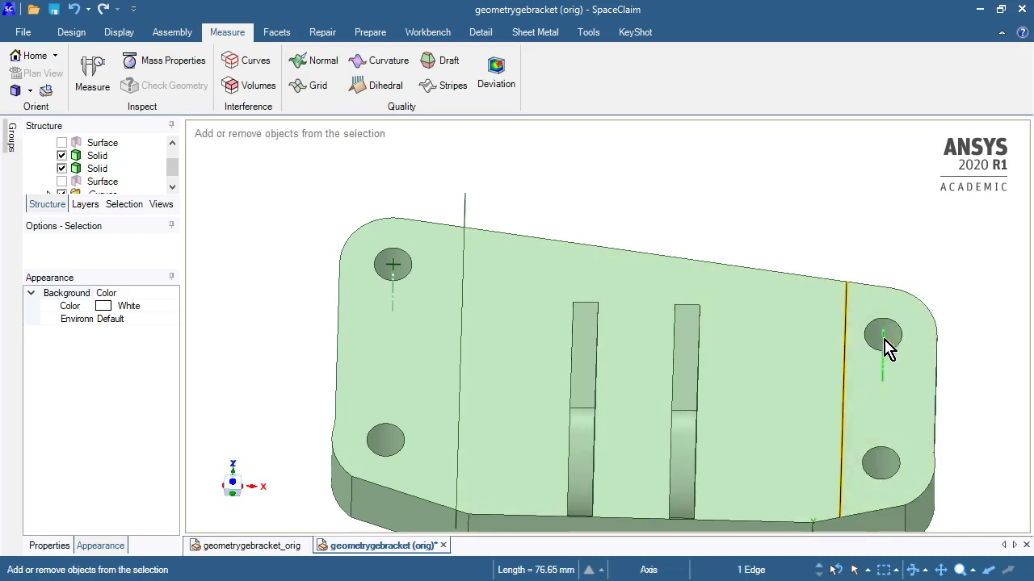
left_click(885, 342, "ctrl")
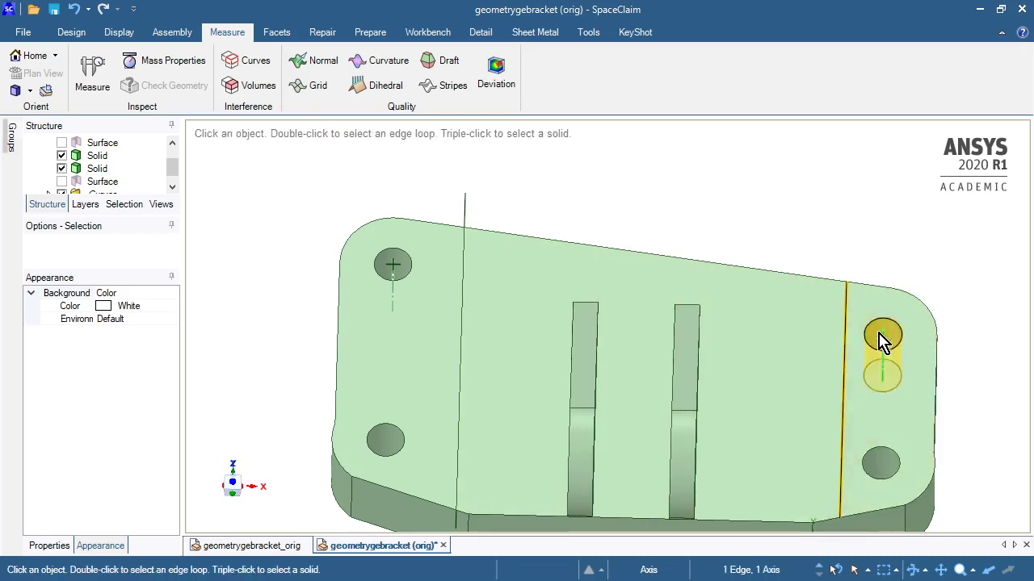
left_click(87, 72)
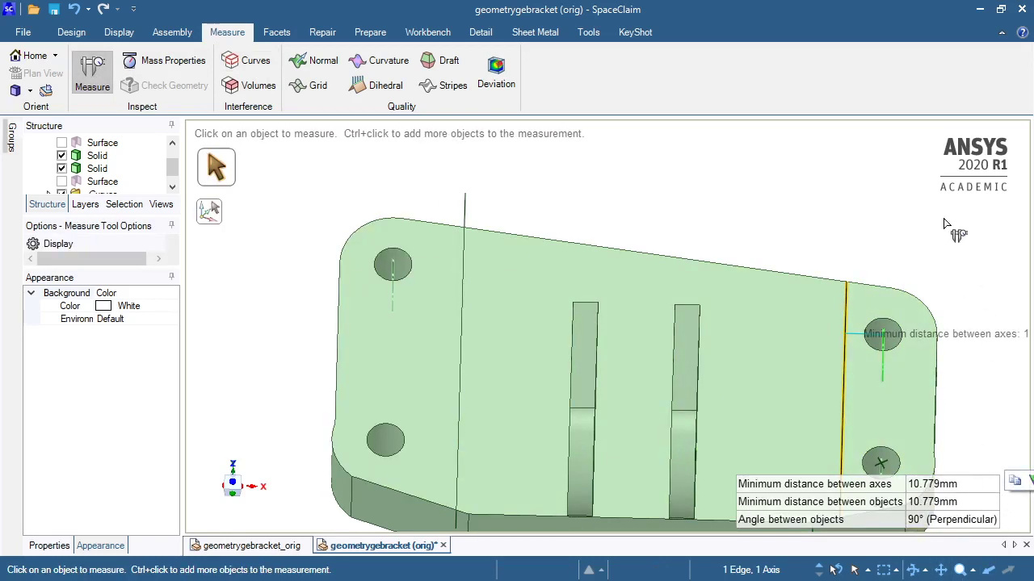
key("Escape")
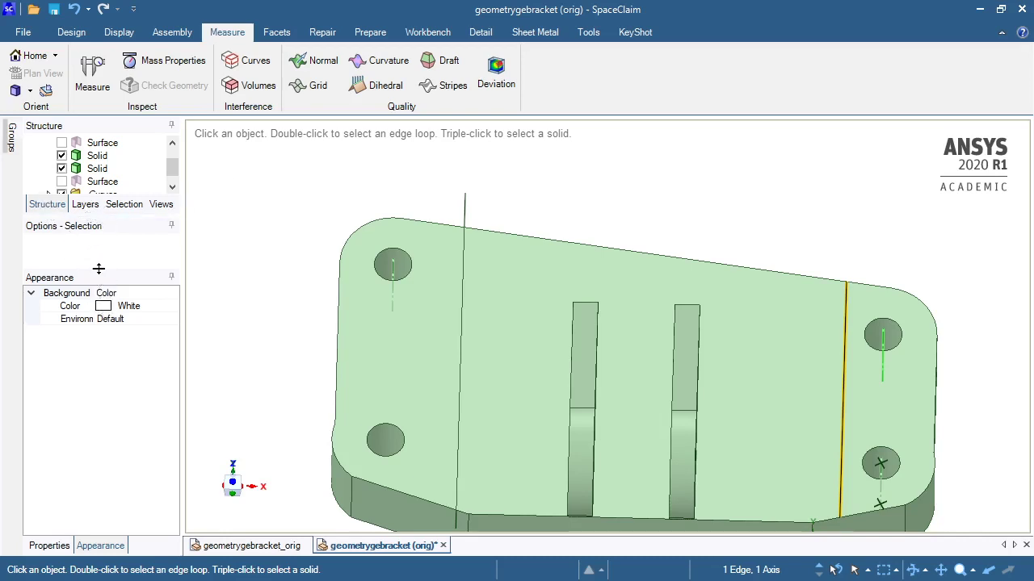
- Enlarge the model structure list and delete both leftover lines from the Curves folder
left_click_drag(99, 268, 98, 394)
left_click(85, 227)
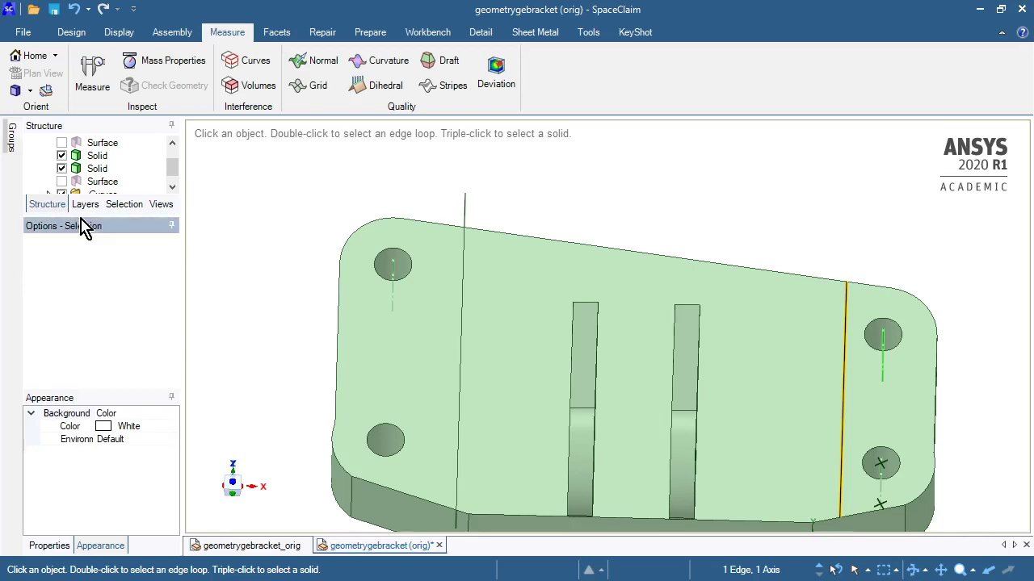
left_click_drag(77, 214, 81, 329)
left_click(49, 220)
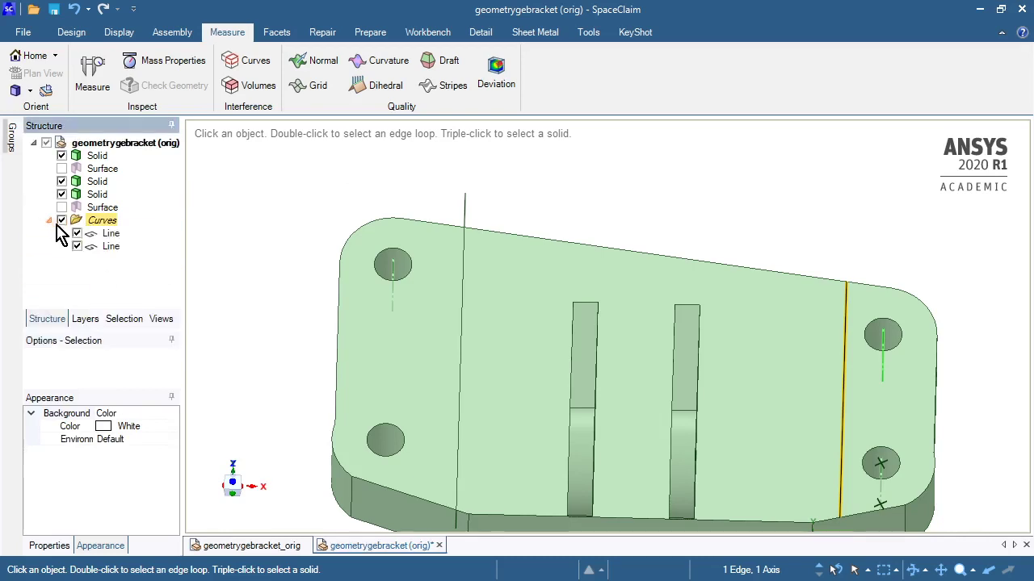
left_click(109, 234)
left_click(112, 247, "ctrl")
key("Delete")
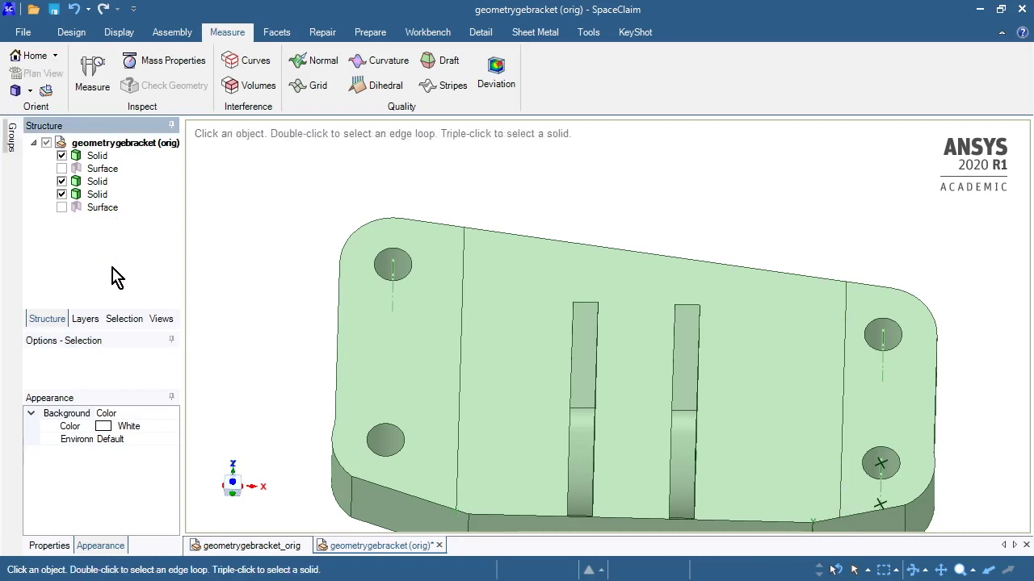
- Move the dividing edge at the plate's wider end to 11 mm from the axis of the upper mounting hole
left_click(391, 339)
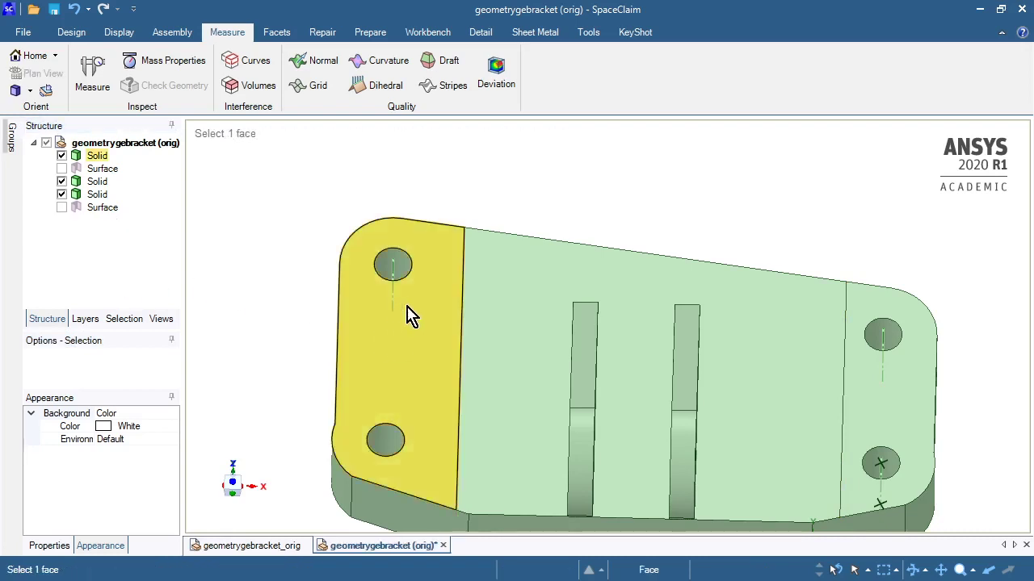
left_click(462, 331)
left_click(462, 336)
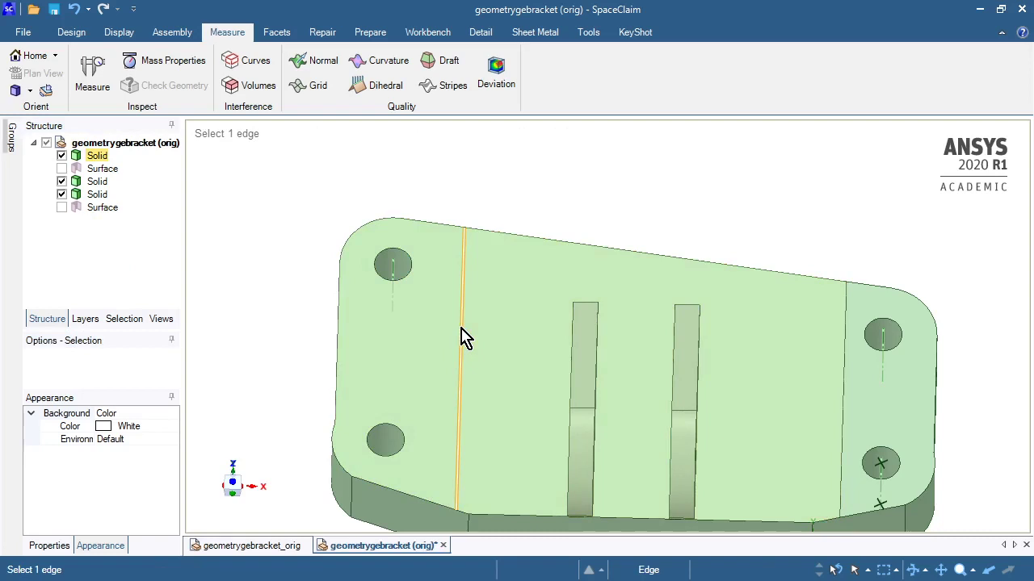
key("Escape")
left_click(77, 33)
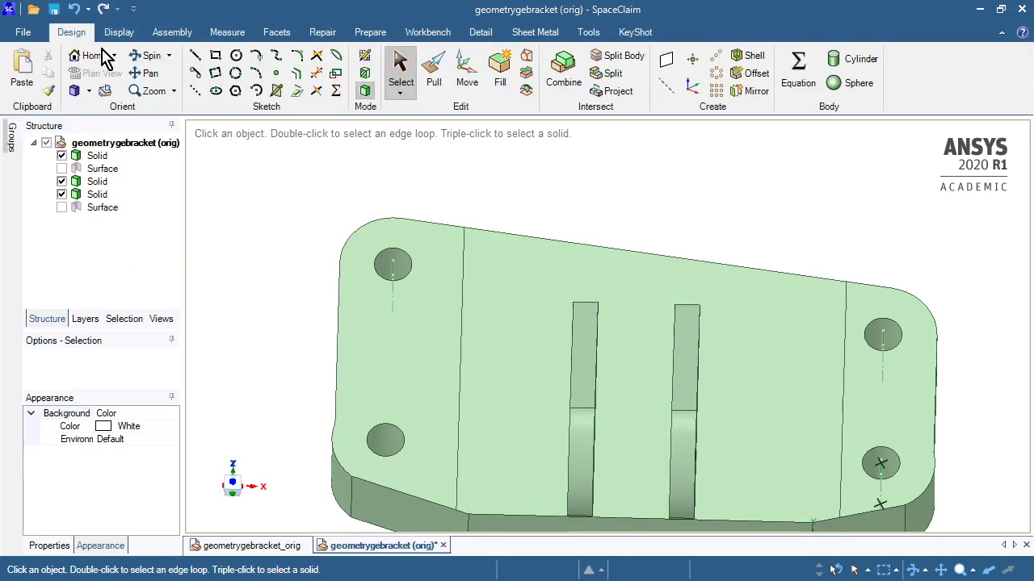
left_click(467, 71)
left_click(466, 282)
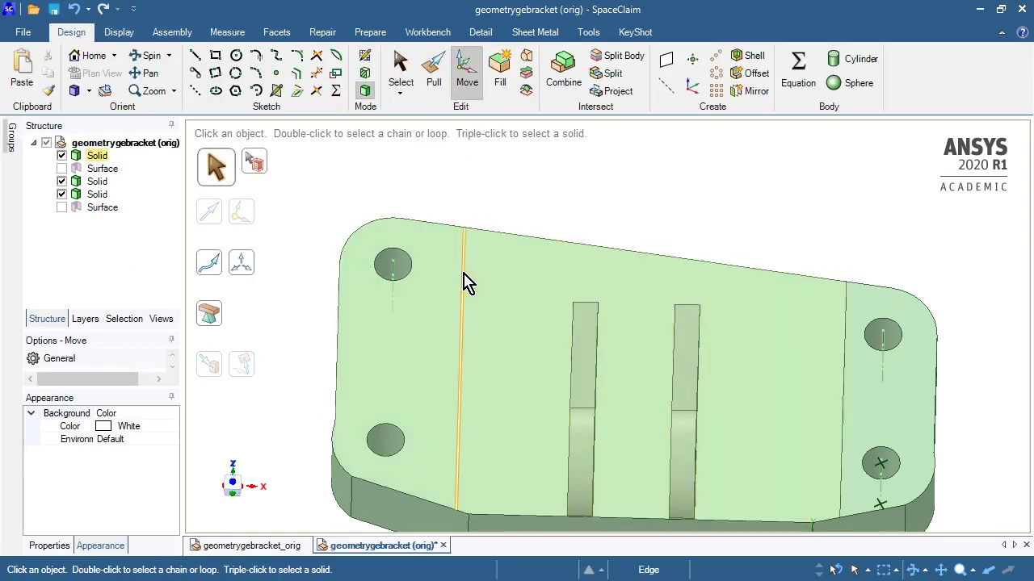
left_click(466, 283)
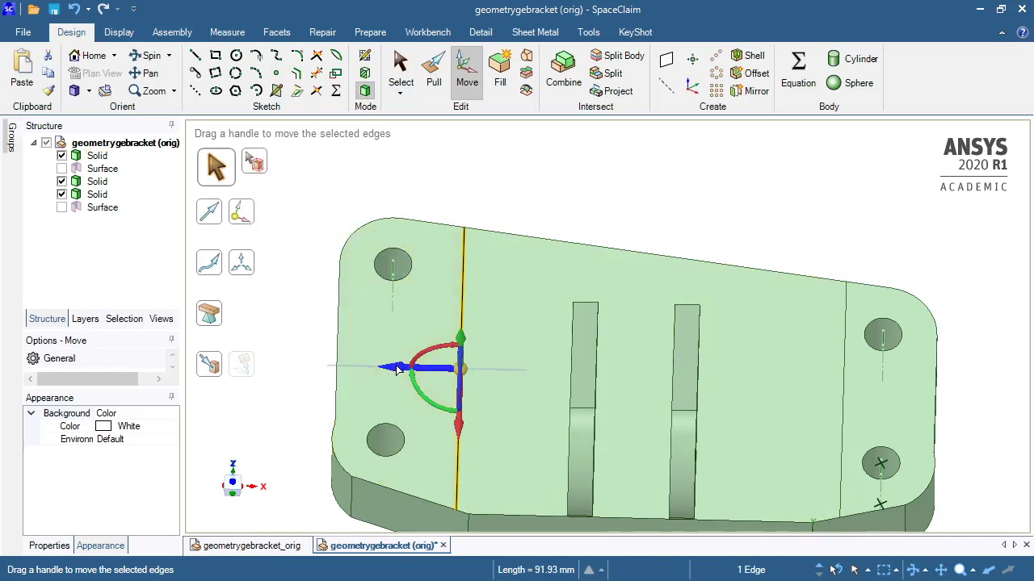
left_click(427, 320)
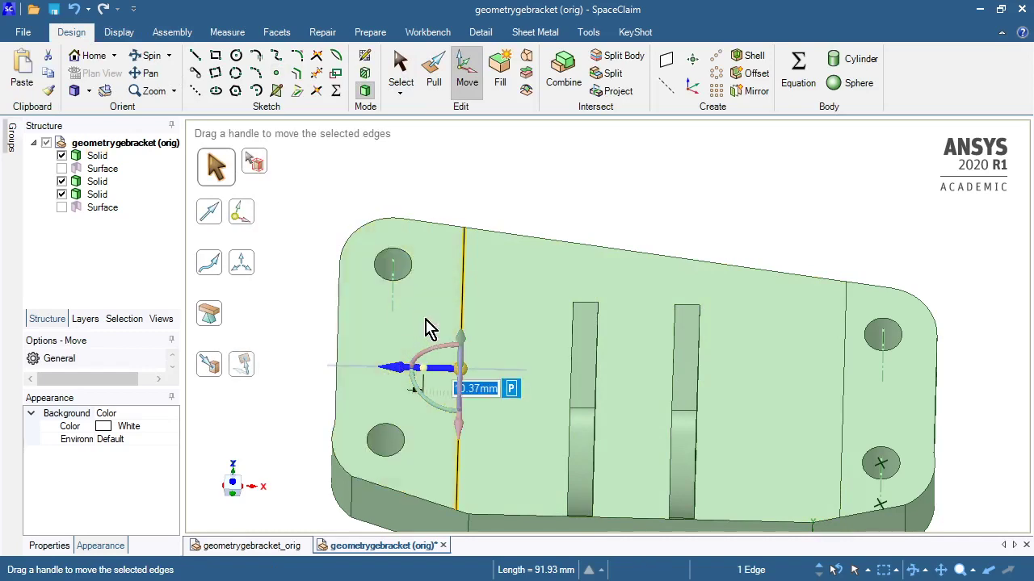
left_click(394, 267)
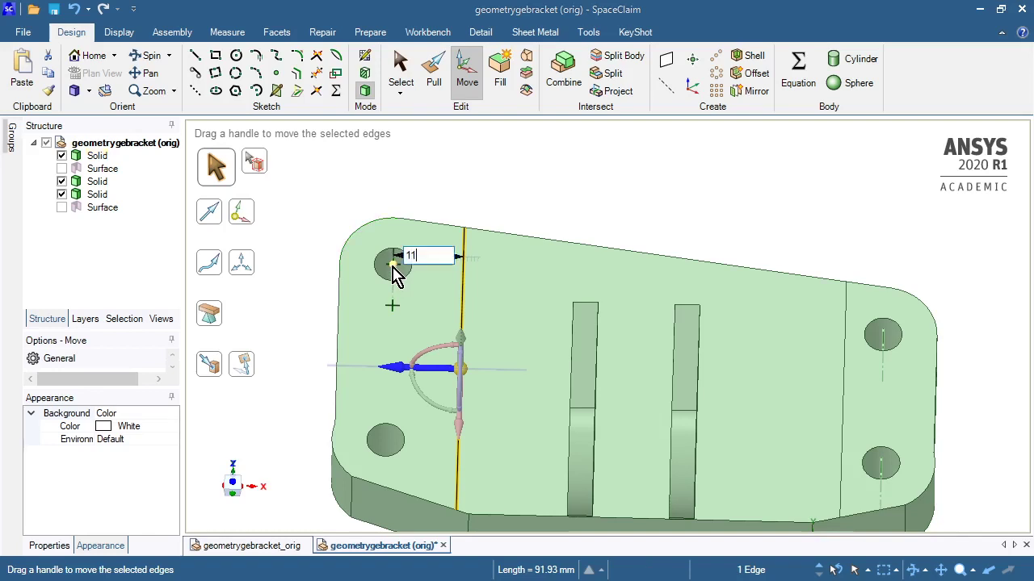
type("11")
key("Return")
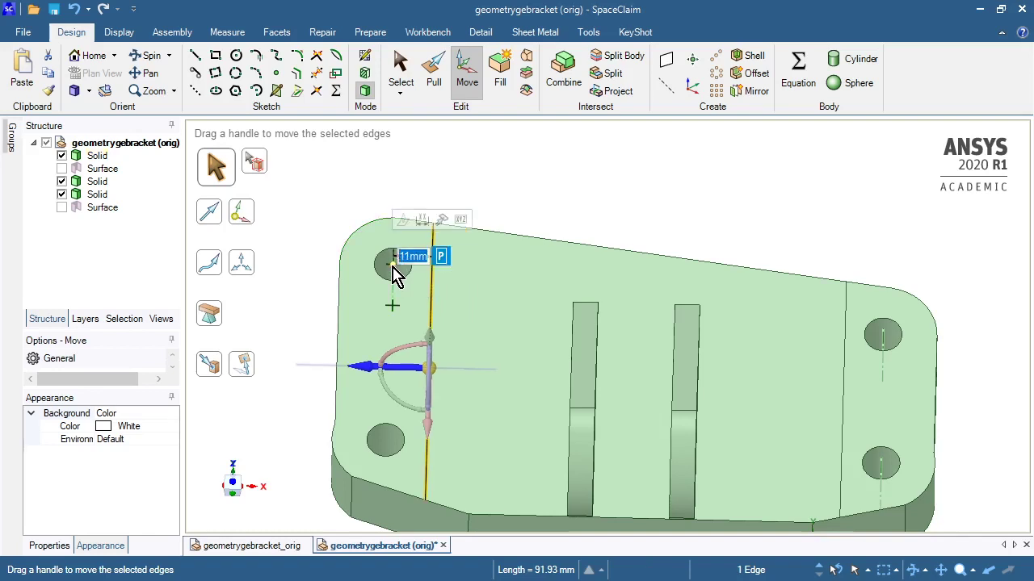
left_click(330, 215)
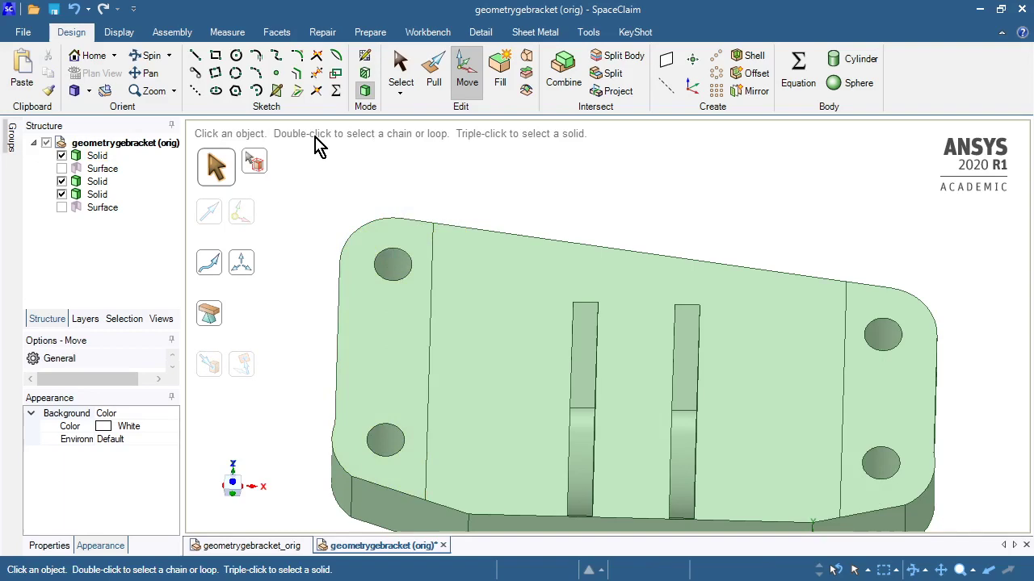
- Pull the middle region of the plate's top face up 25.75 mm, using the lug as the up-to reference
key("h")
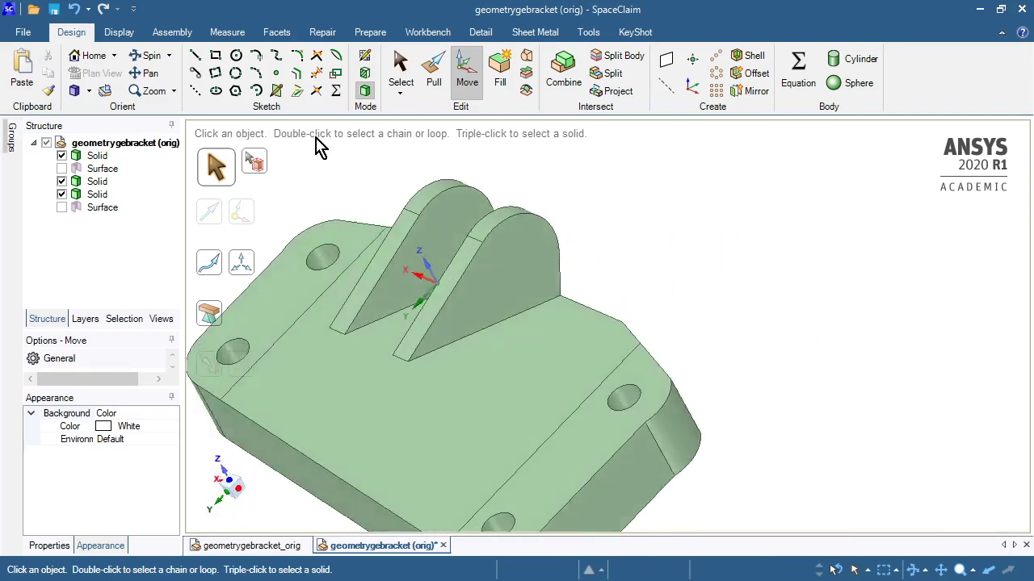
left_click(432, 77)
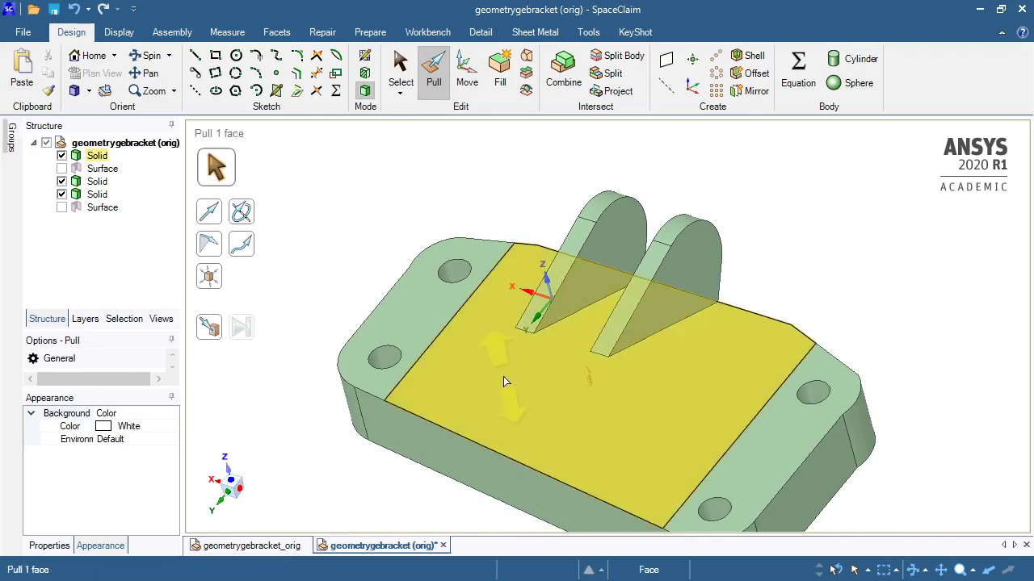
left_click(503, 376)
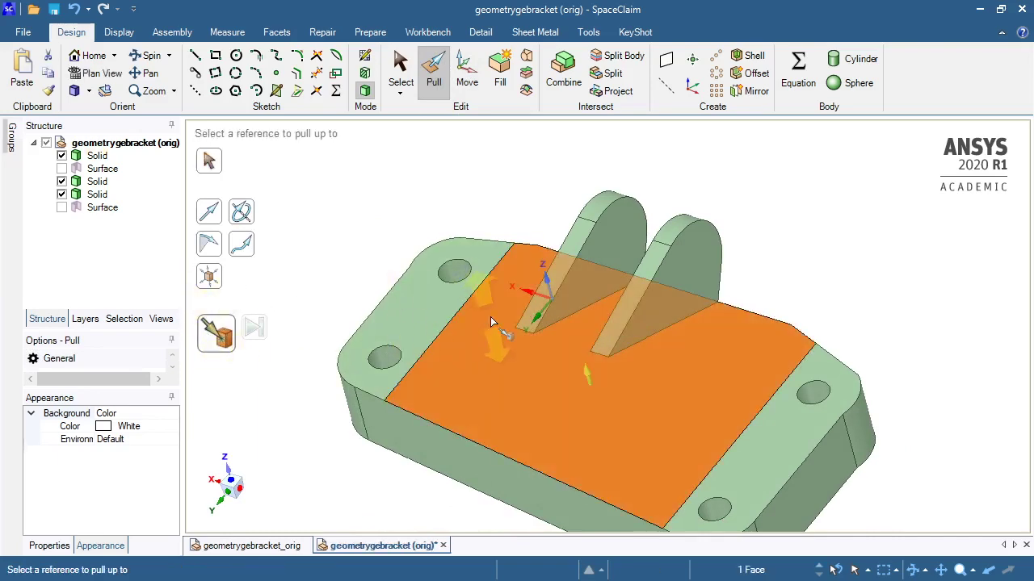
left_click(523, 334)
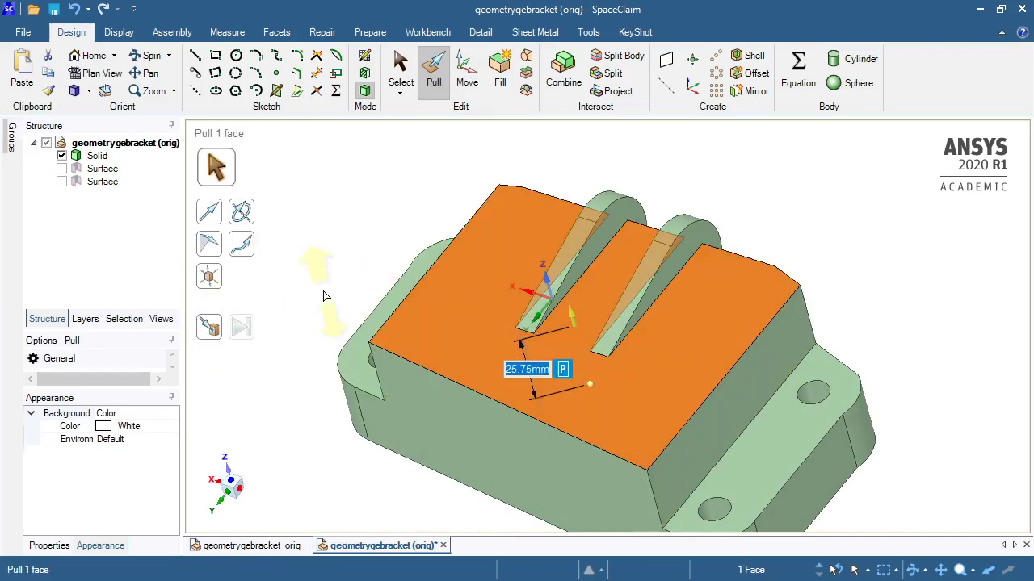
left_click(325, 294)
- Split the solid with the lug's sloped face as cutter and remove the wedge-shaped region above it
middle_click_drag(445, 231, 619, 68)
left_click(618, 56)
left_click(573, 302)
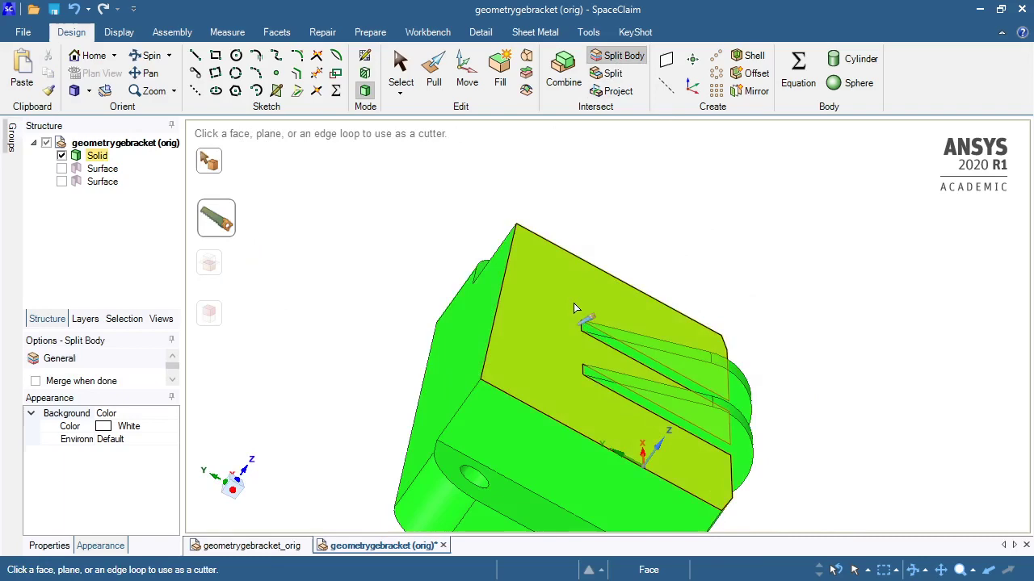
left_click(633, 337)
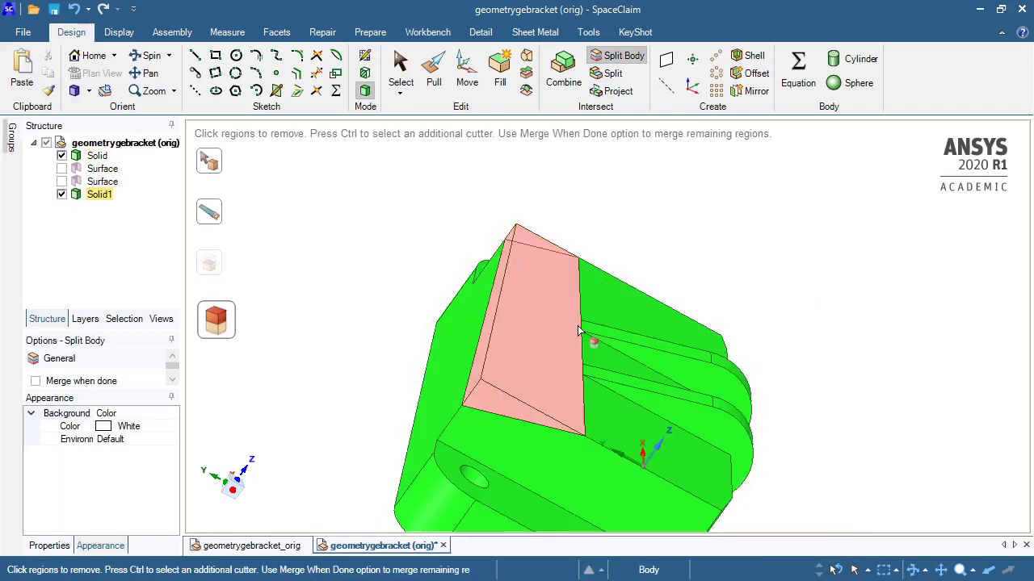
left_click(553, 331)
key("Escape")
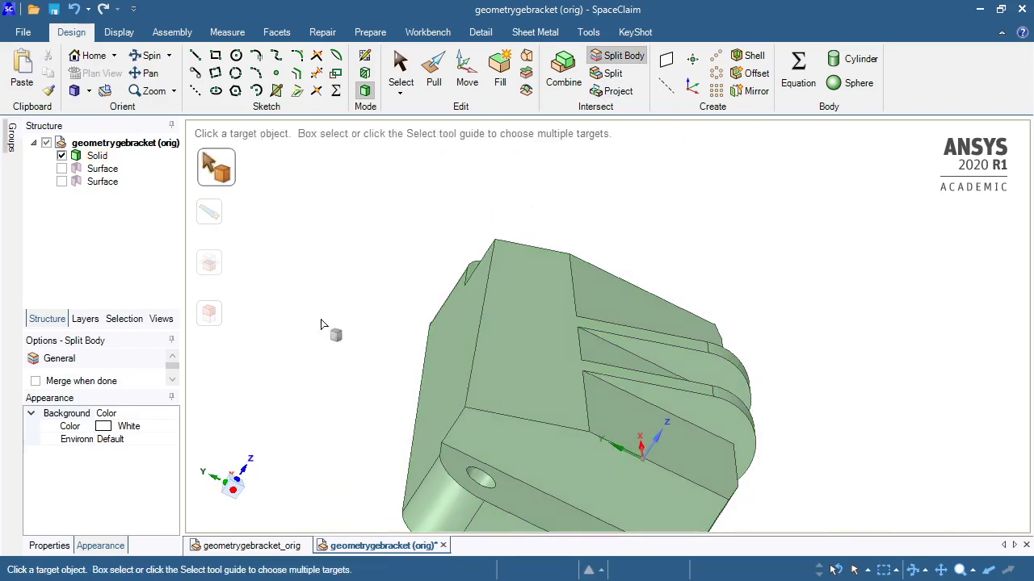
- Rotate the three top faces between and beside the lugs to 336° about their upper edge with the Move tool
middle_click_drag(321, 324, 474, 411)
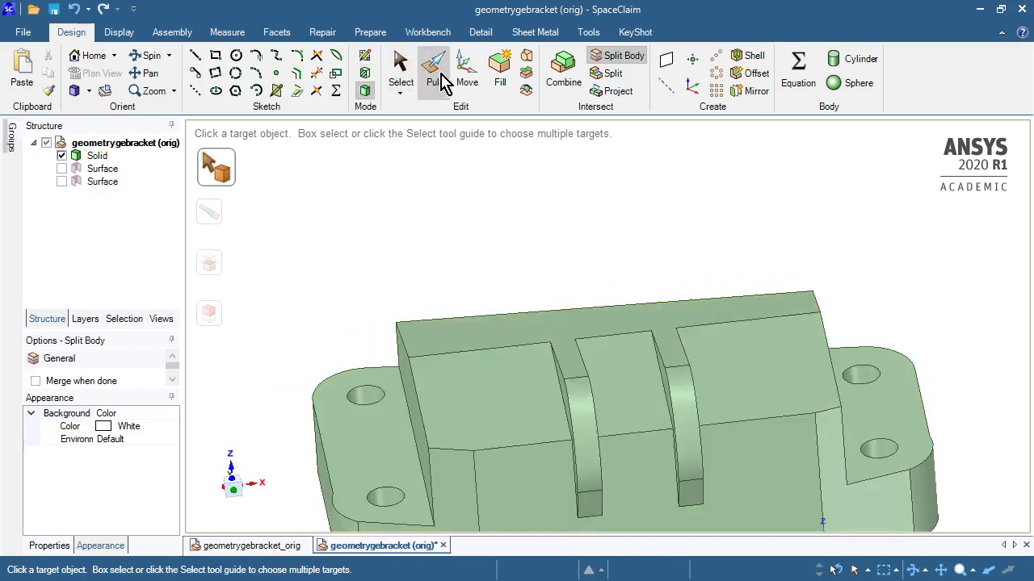
left_click(469, 78)
left_click(490, 389)
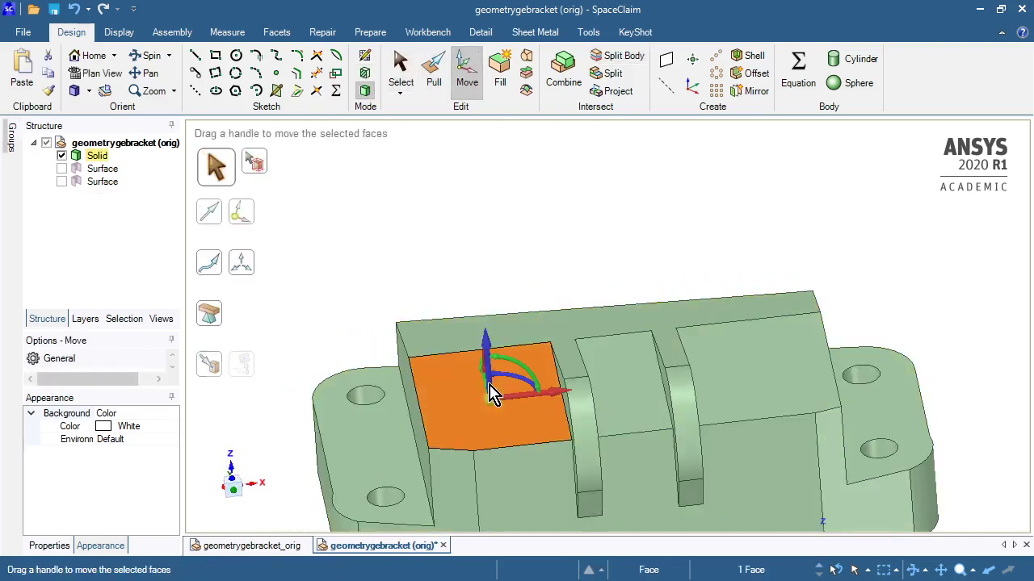
left_click(622, 404, "ctrl")
left_click(745, 397, "ctrl")
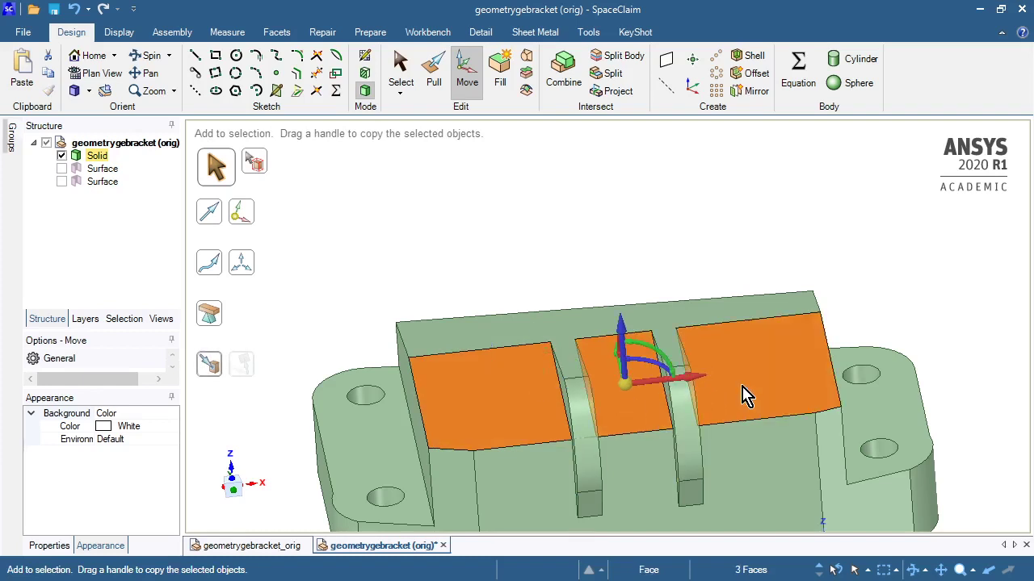
left_click_drag(626, 388, 604, 340)
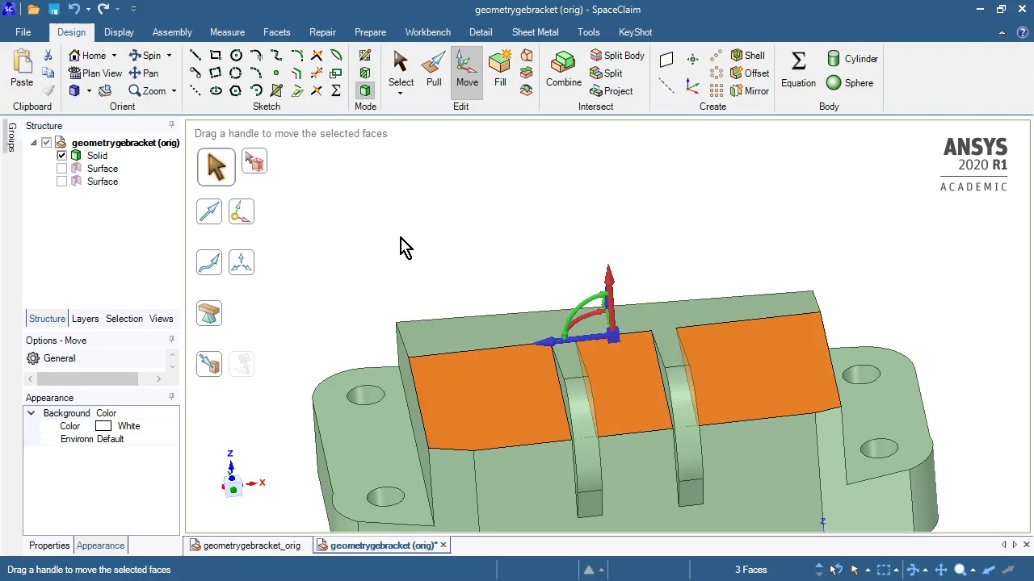
middle_click_drag(399, 237, 502, 279)
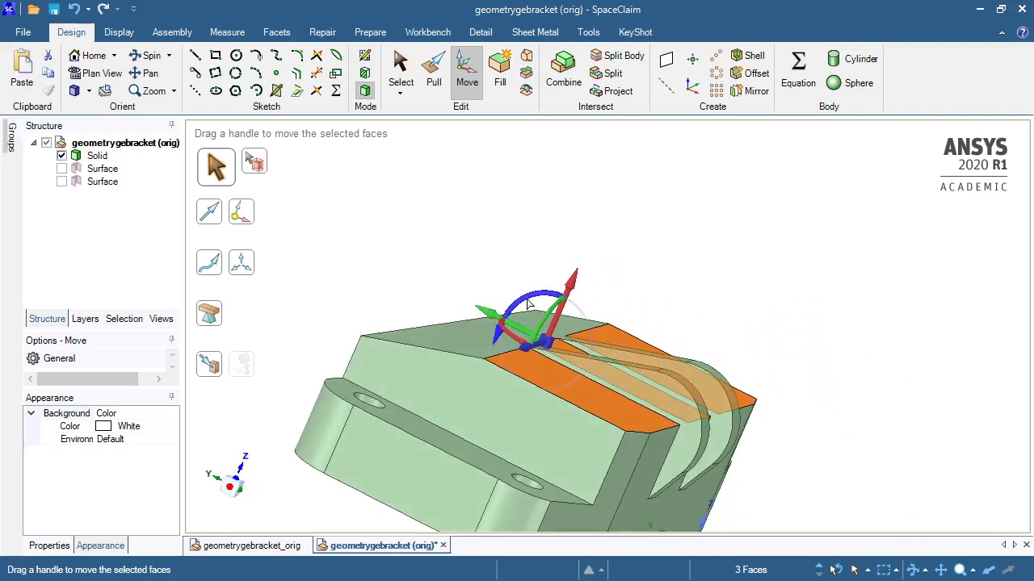
left_click_drag(526, 304, 545, 313)
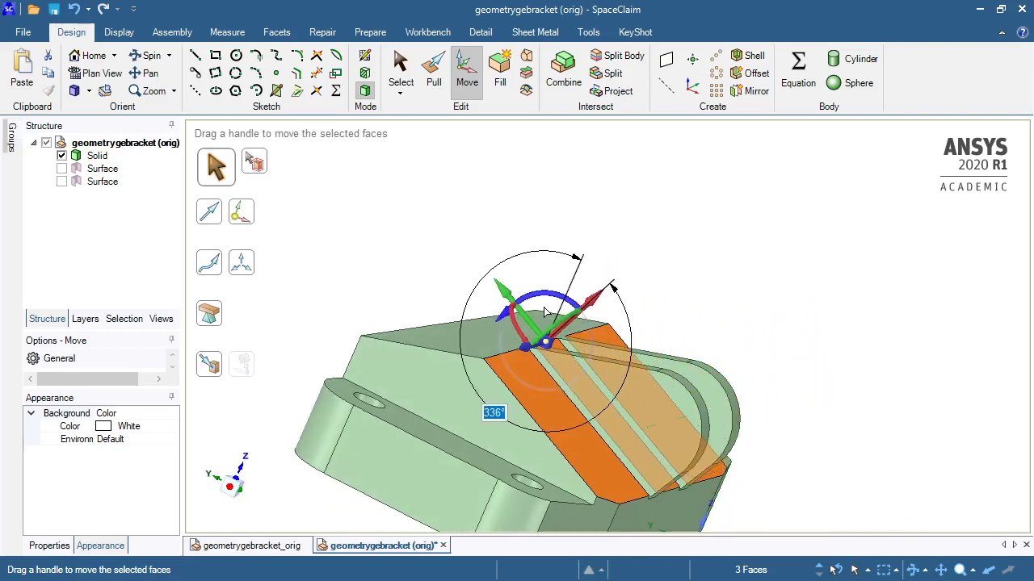
left_click(447, 240)
key("h")
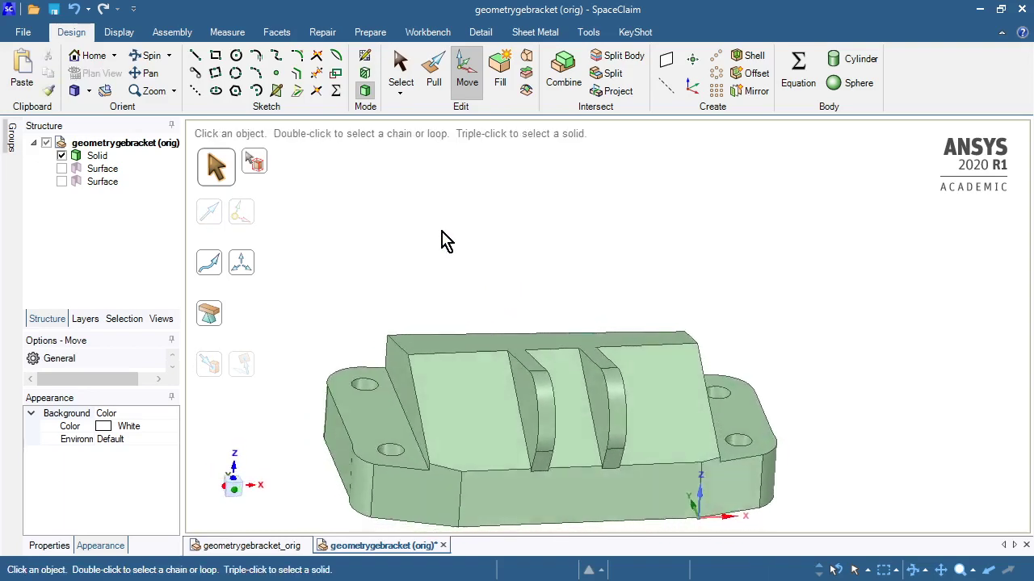
- Anchor the Move handle on the lower edge of the raised block's +X side face and tilt that face inward
left_click(709, 362)
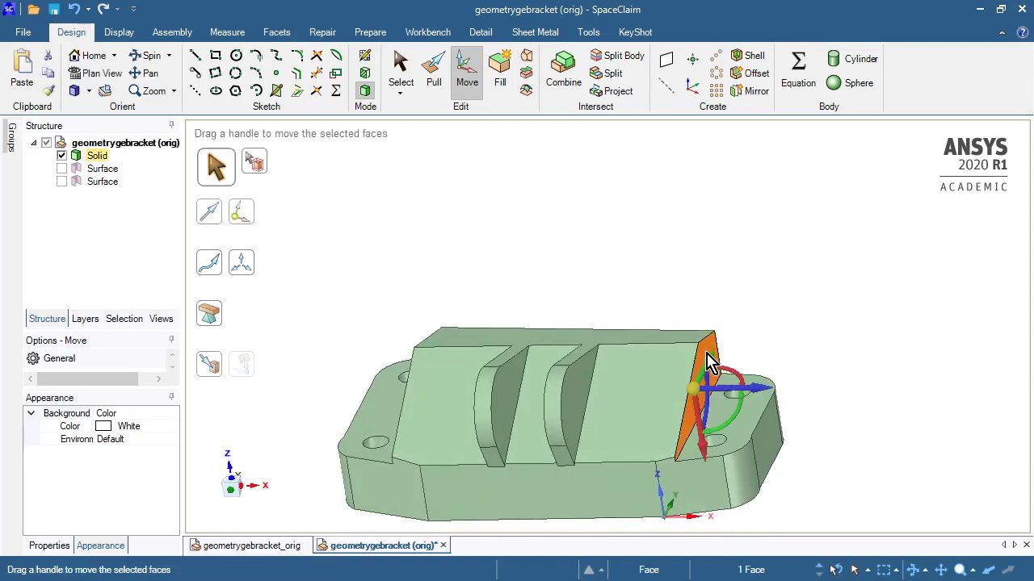
left_click_drag(694, 395, 707, 407)
left_click_drag(661, 458, 708, 465)
left_click(553, 194)
middle_click_drag(553, 186, 553, 187)
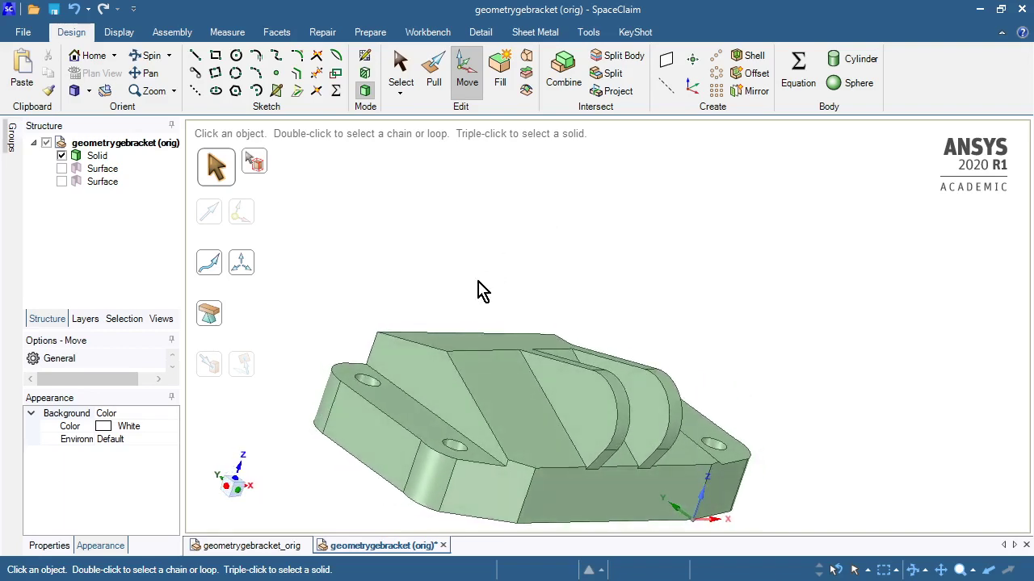
- Tilt the raised block's opposite side face, on the -X side, to 60° about its lower edge
left_click(432, 389)
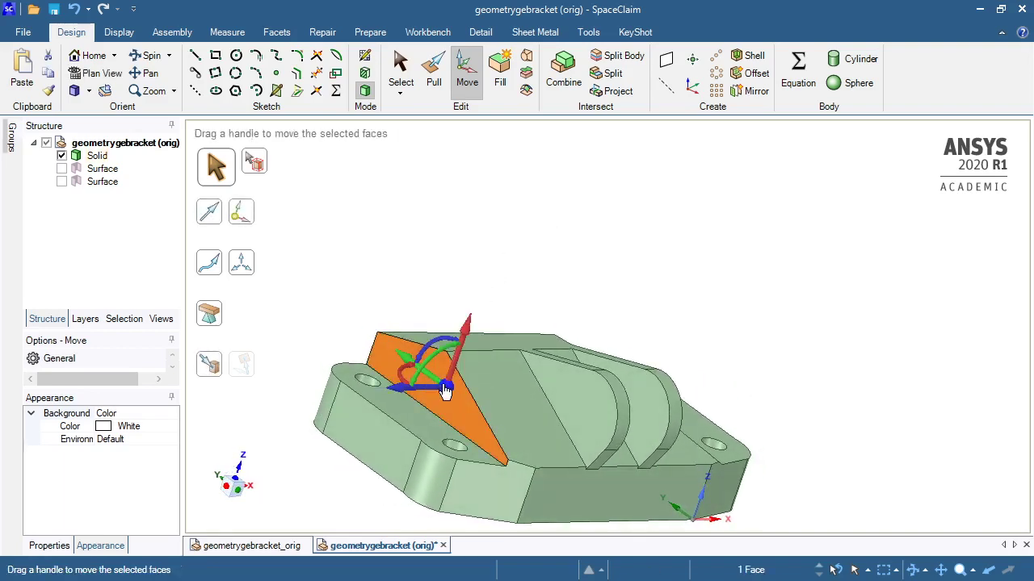
left_click_drag(434, 393, 452, 381)
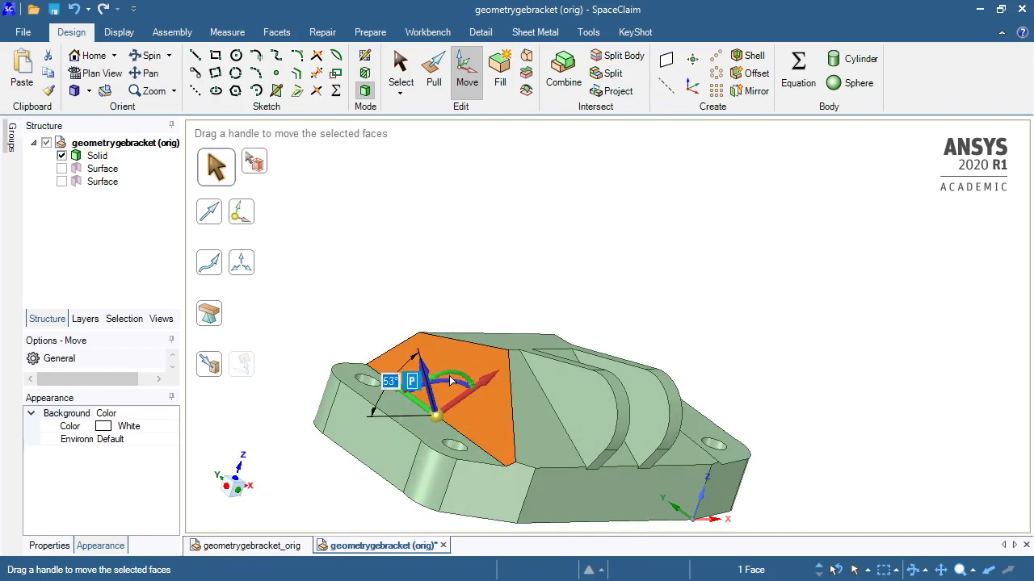
type("60")
key("Return")
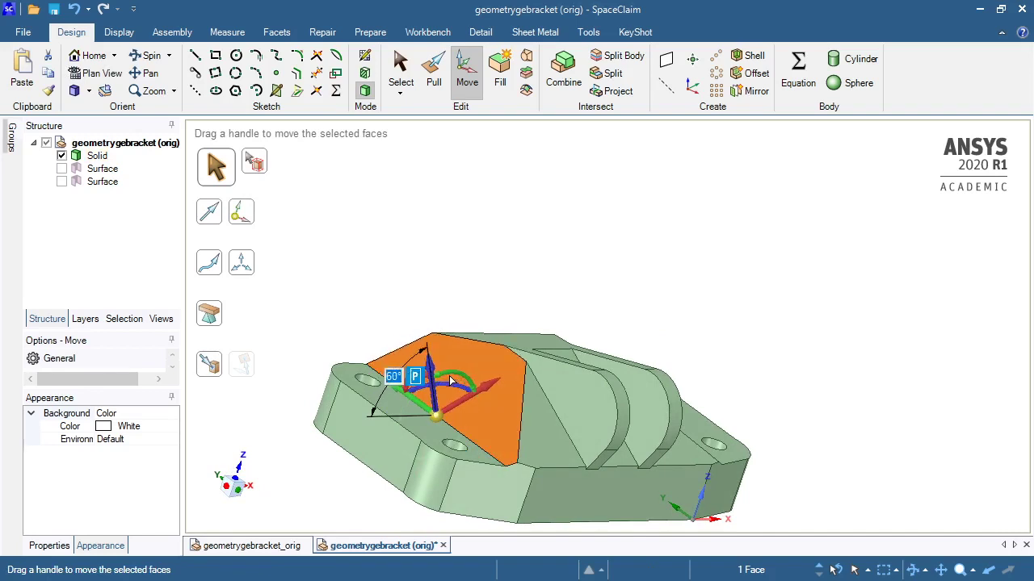
left_click(249, 417)
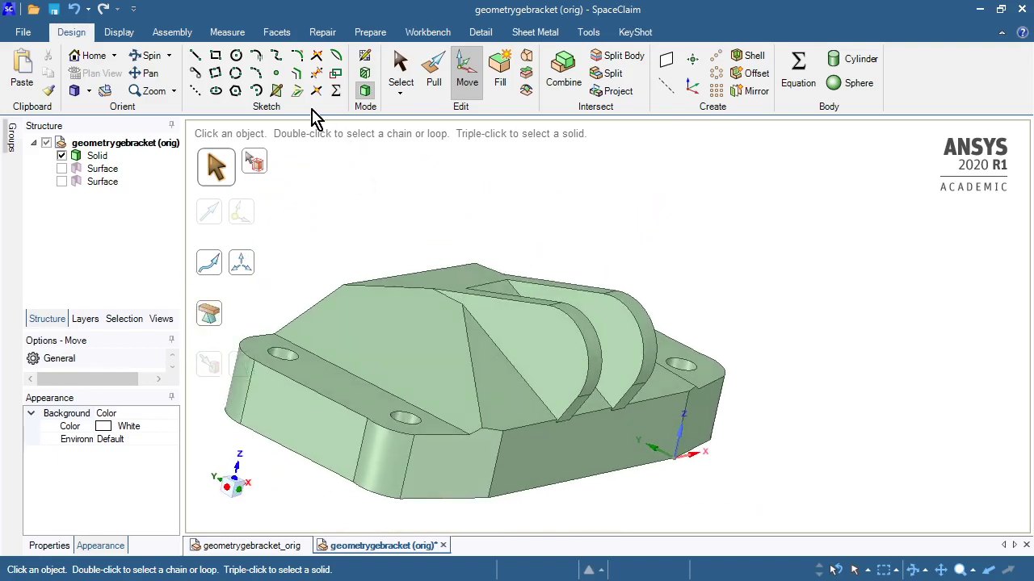
- Sketch a 15 mm circle on the lug's outer face, centred in its rounded end, and pull it through both lugs as a hole
left_click(365, 58)
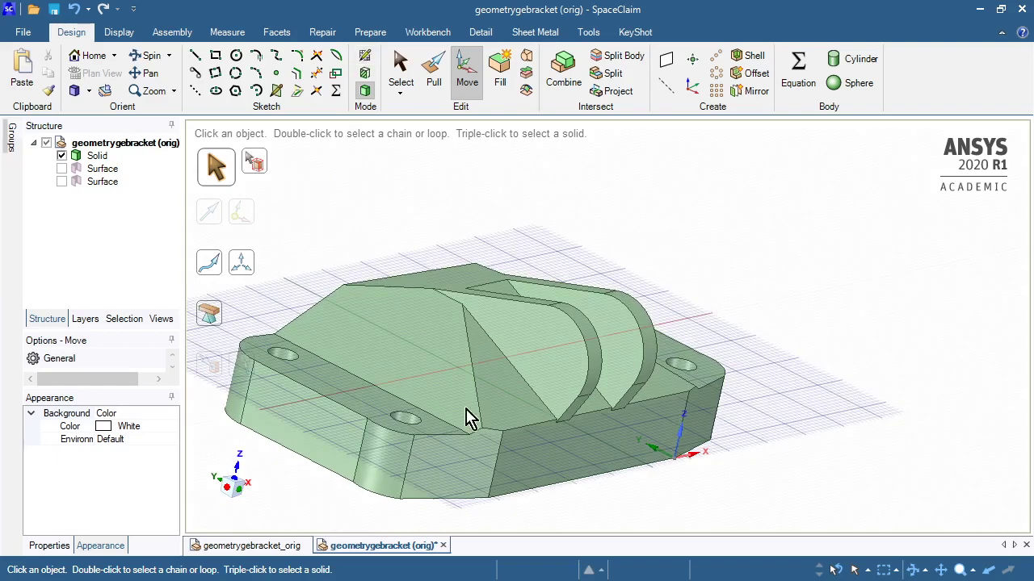
left_click(546, 361)
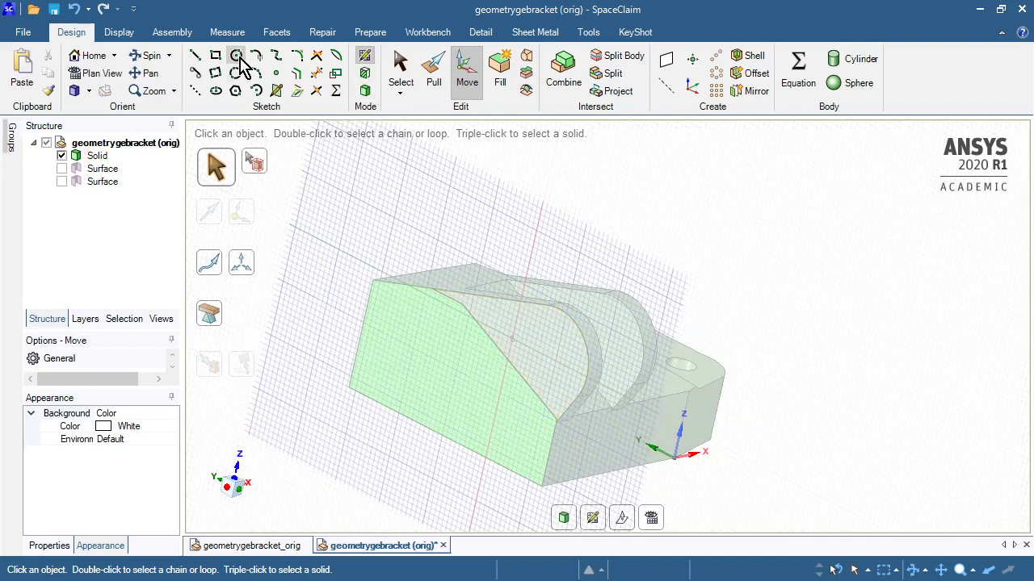
left_click(236, 56)
left_click(548, 357)
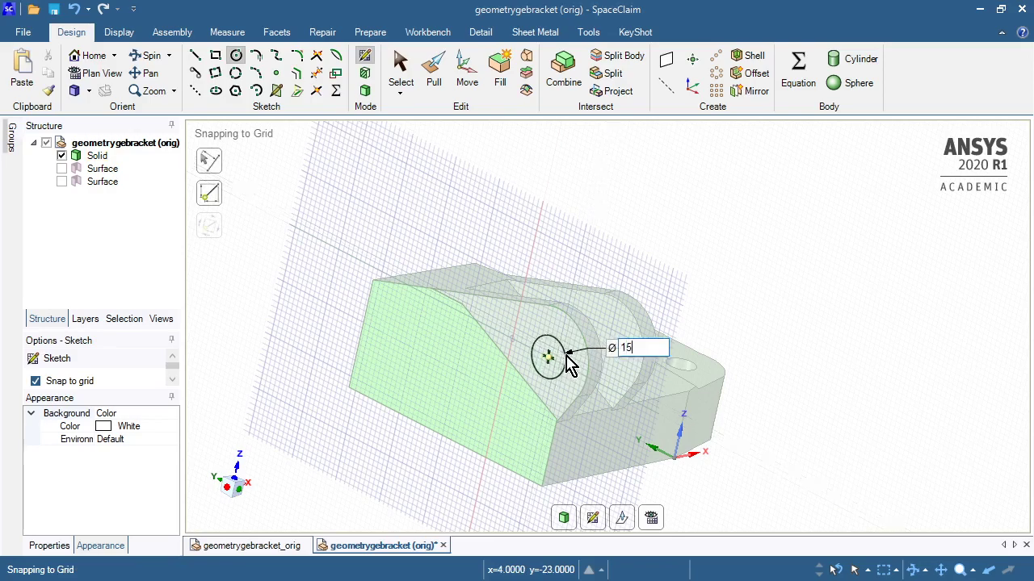
key("Return")
left_click(434, 81)
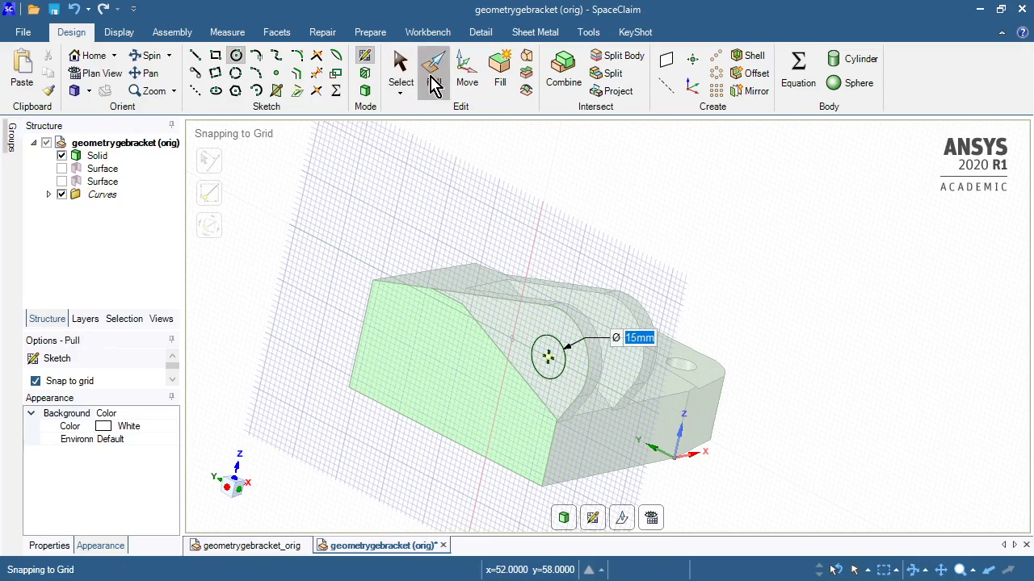
left_click_drag(721, 338, 759, 328)
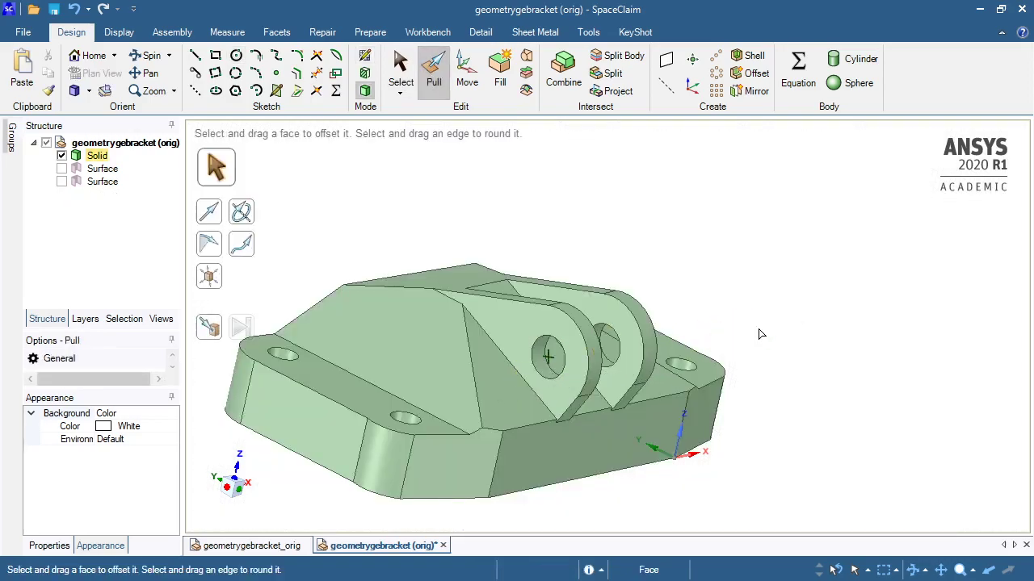
middle_click_drag(665, 175, 390, 260)
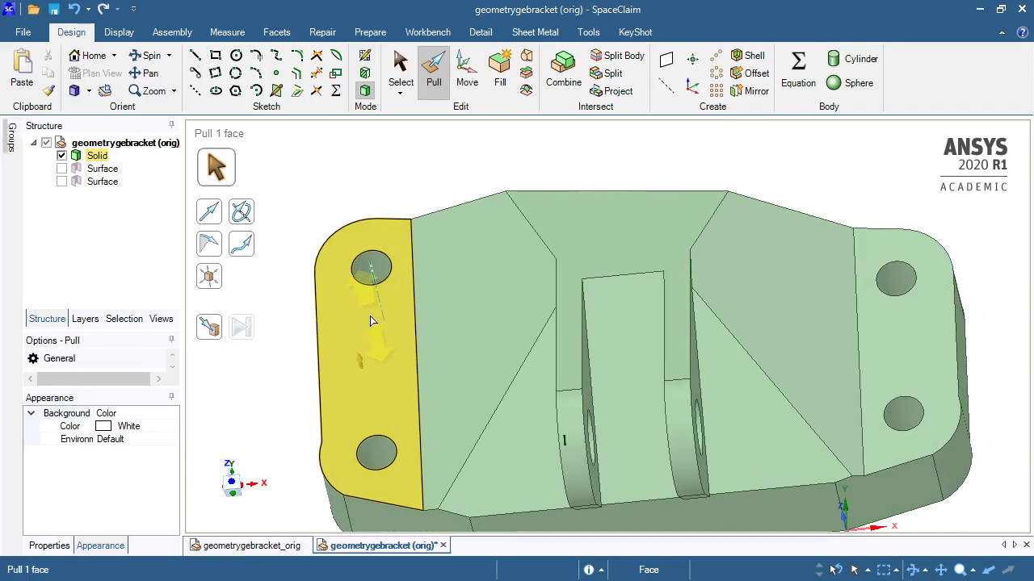
key("Escape")
left_click(365, 61)
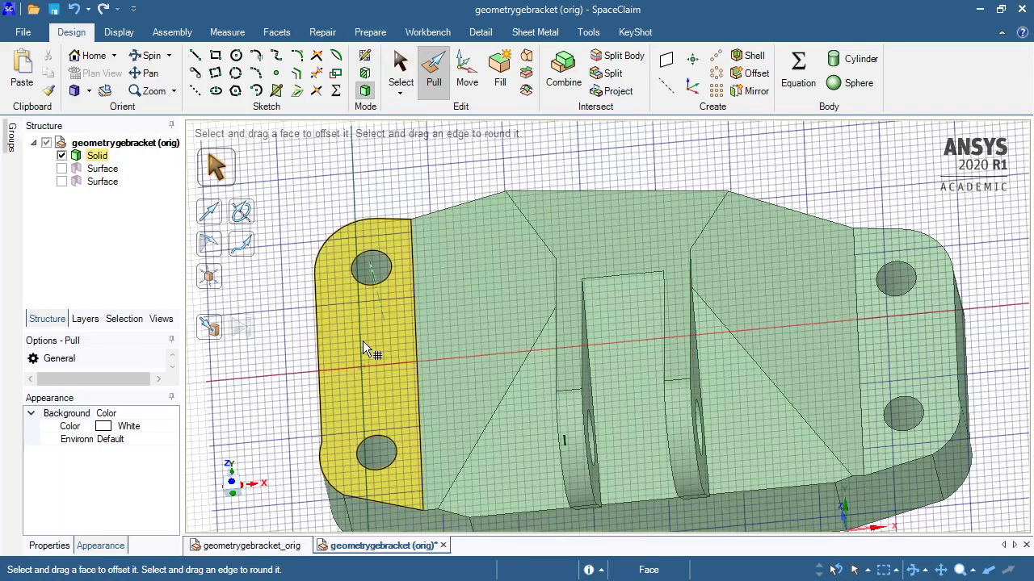
left_click(363, 341)
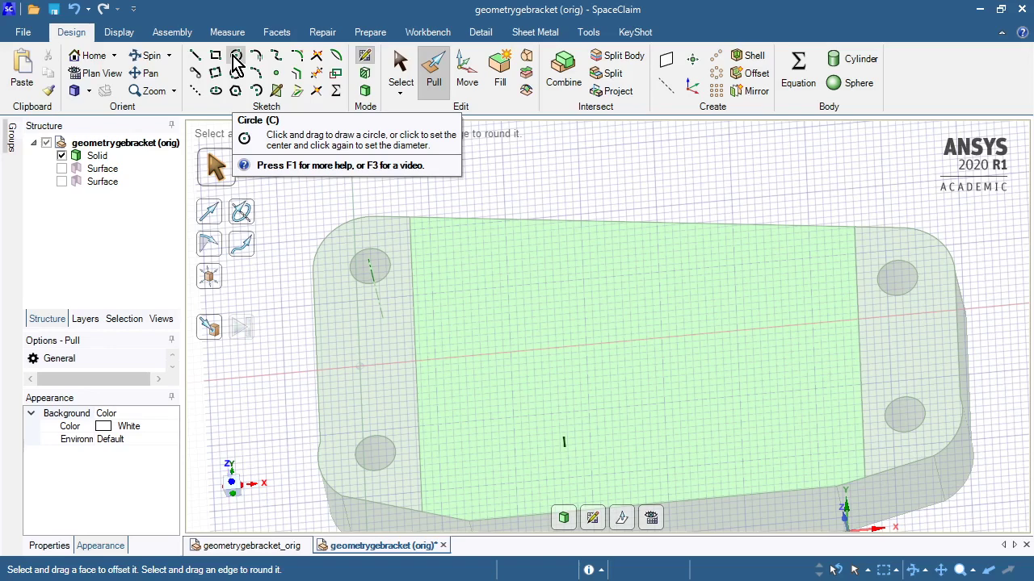
left_click(412, 287)
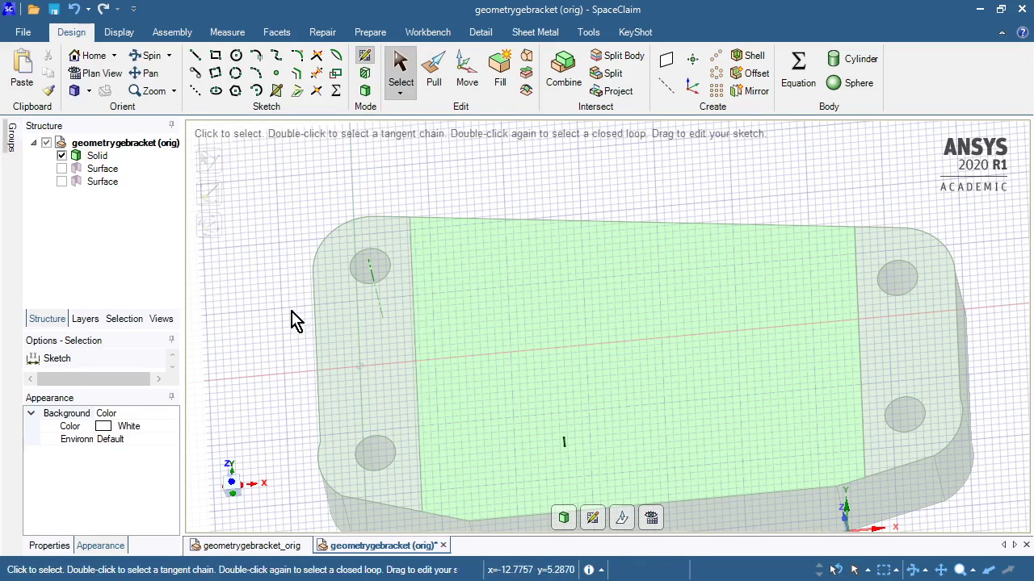
left_click(365, 91)
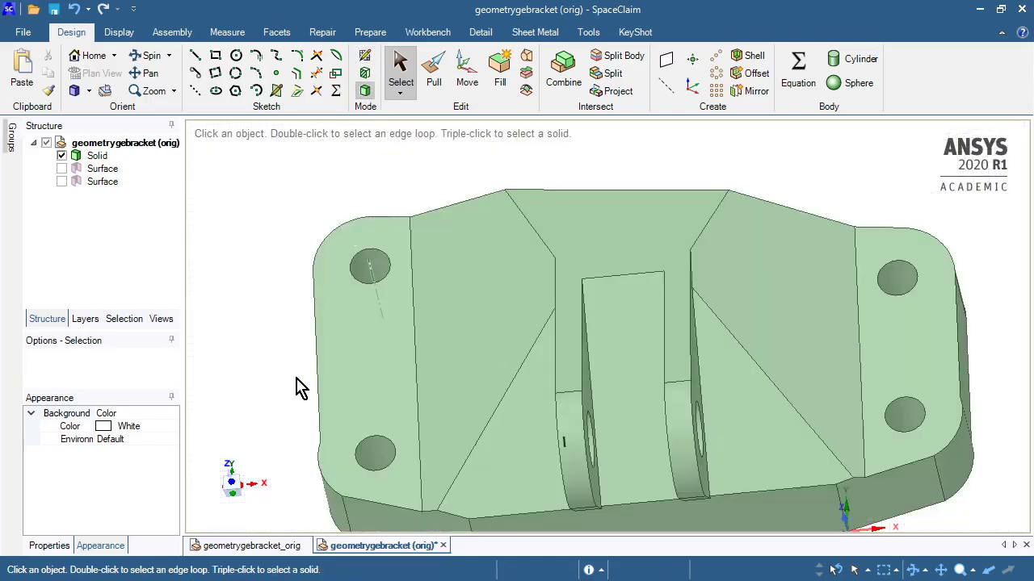
- Check the flange fillet in geometrygebracket_orig, and round the matching edge on the -X side of geometrygebracket (orig) with a 6 mm radius
left_click(279, 549)
middle_click_drag(275, 477, 344, 476)
scroll(344, 476, "up", 3)
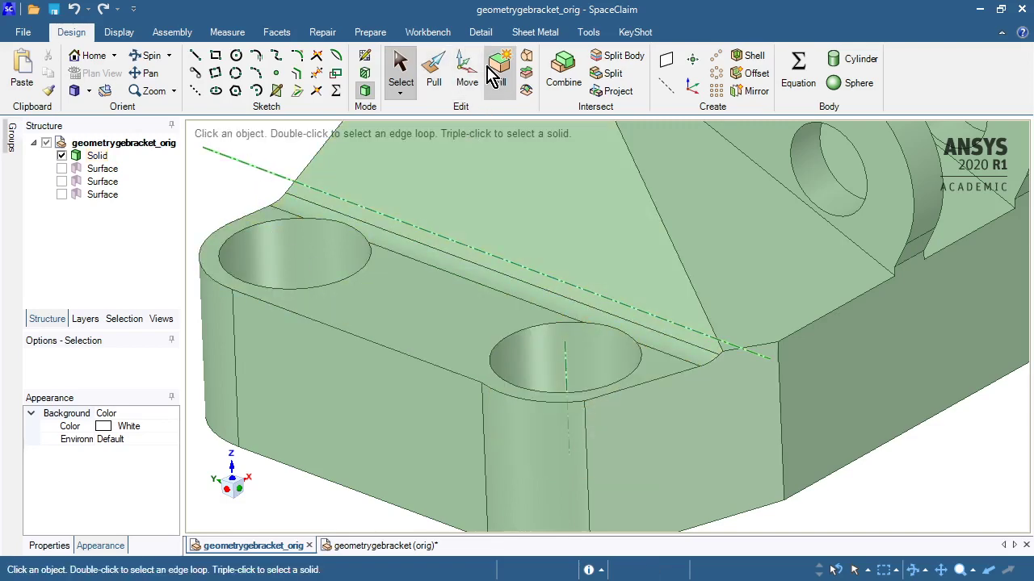
left_click(363, 547)
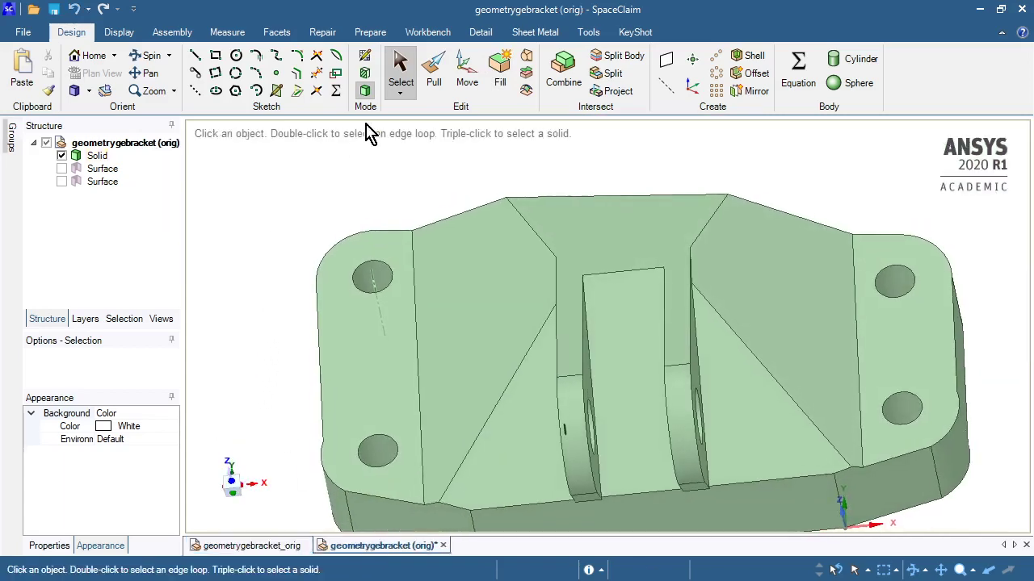
left_click(437, 77)
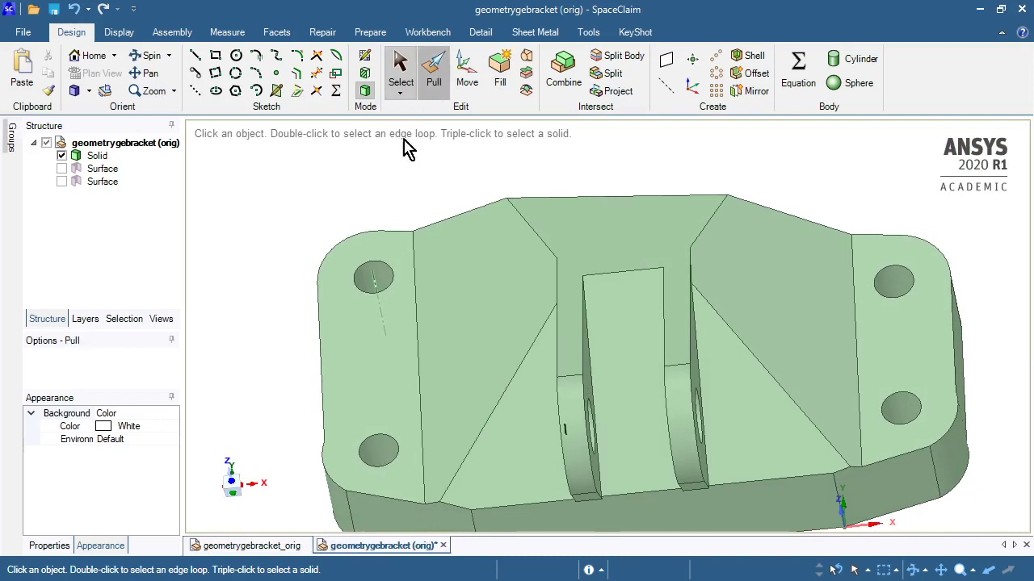
left_click(416, 363)
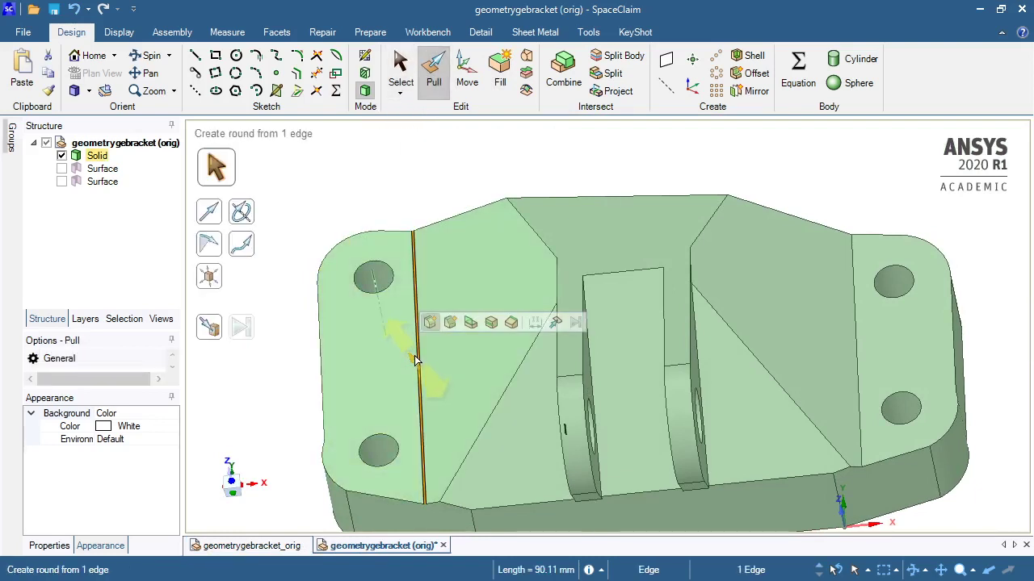
left_click_drag(417, 360, 390, 329)
type("6")
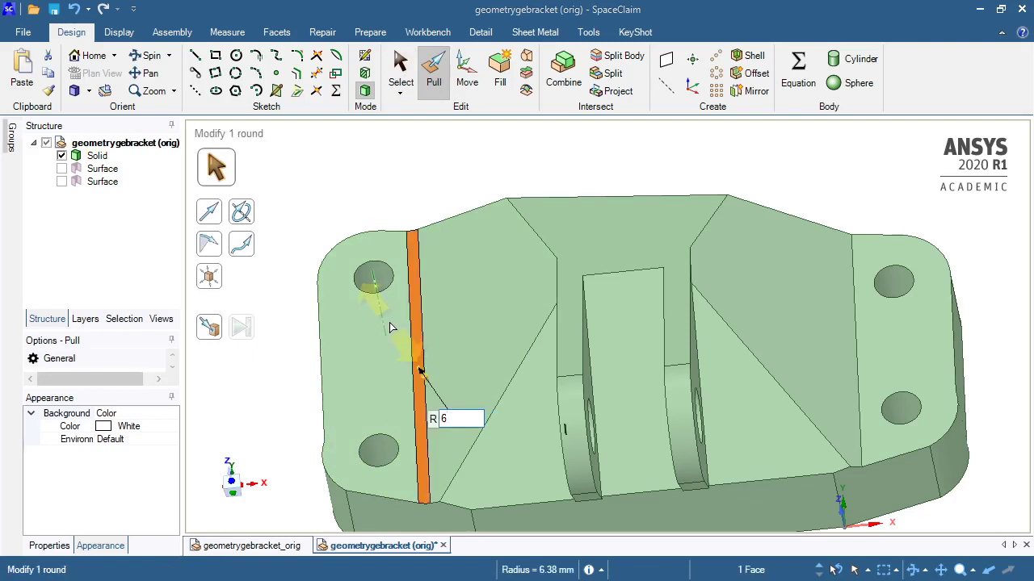
key("Return")
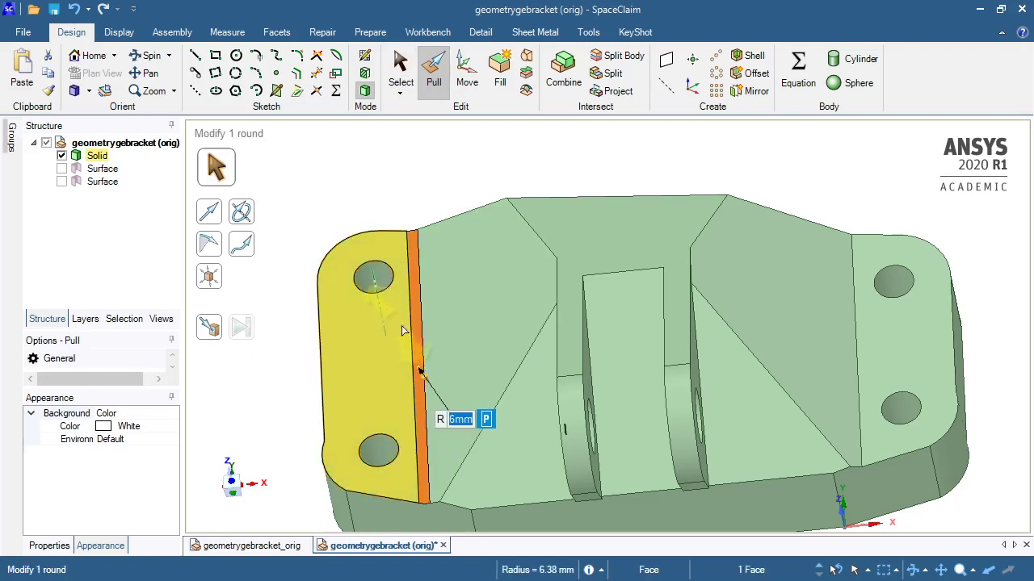
- Round the edge between the +X mounting flange and the sloped side face with a 6 mm radius
left_click(858, 364)
left_click_drag(858, 364, 872, 321)
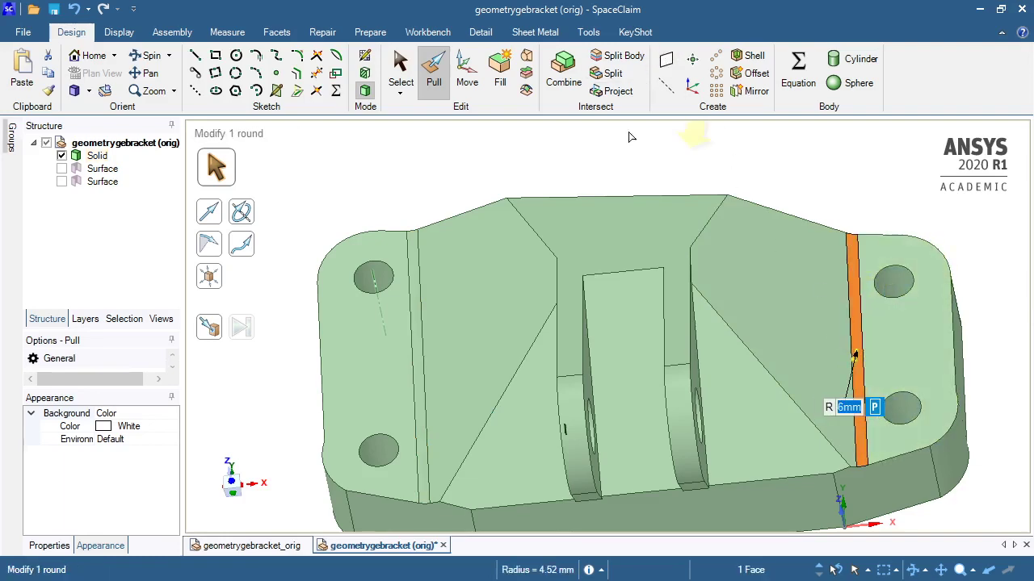
left_click(631, 161)
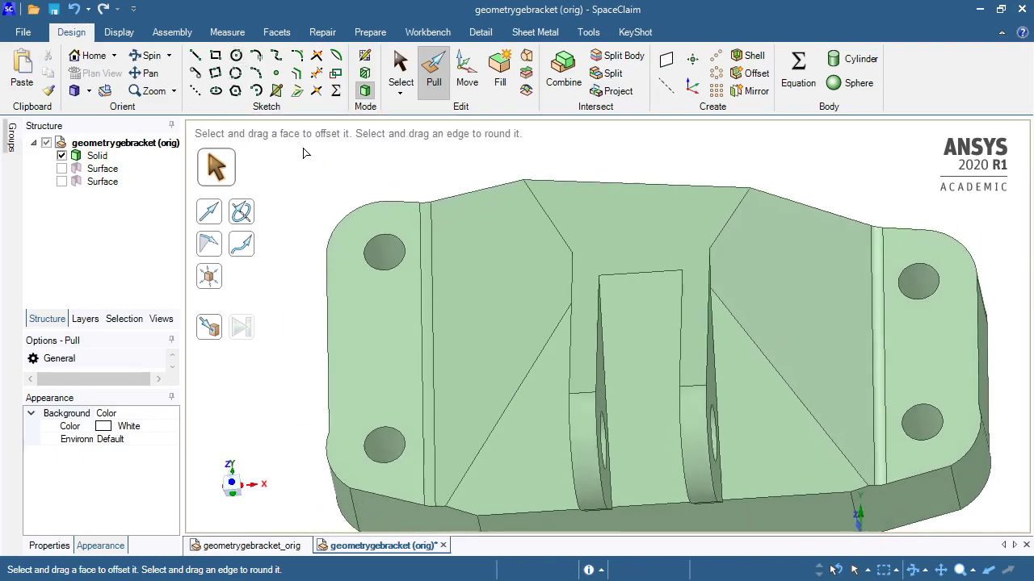
- Examine the bracket's mounting flange, front faces and underside
left_click(361, 277)
middle_click_drag(361, 277, 360, 385)
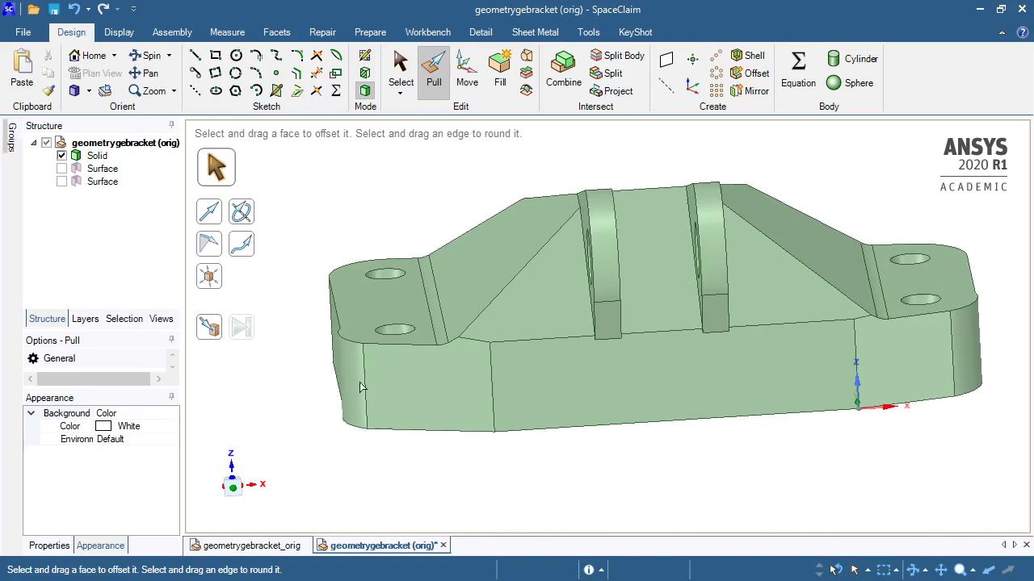
left_click(380, 297)
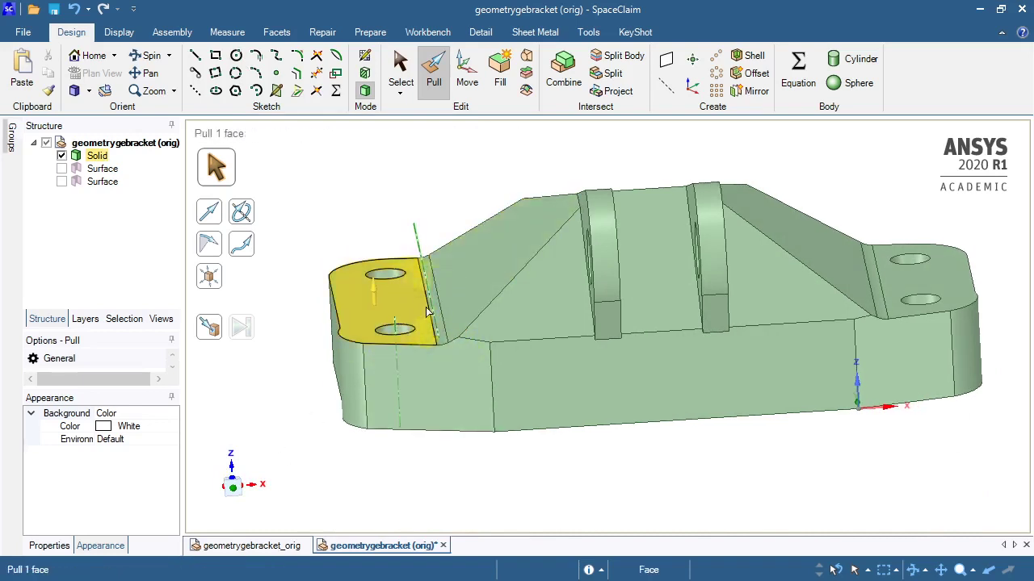
left_click(379, 355)
left_click(271, 408)
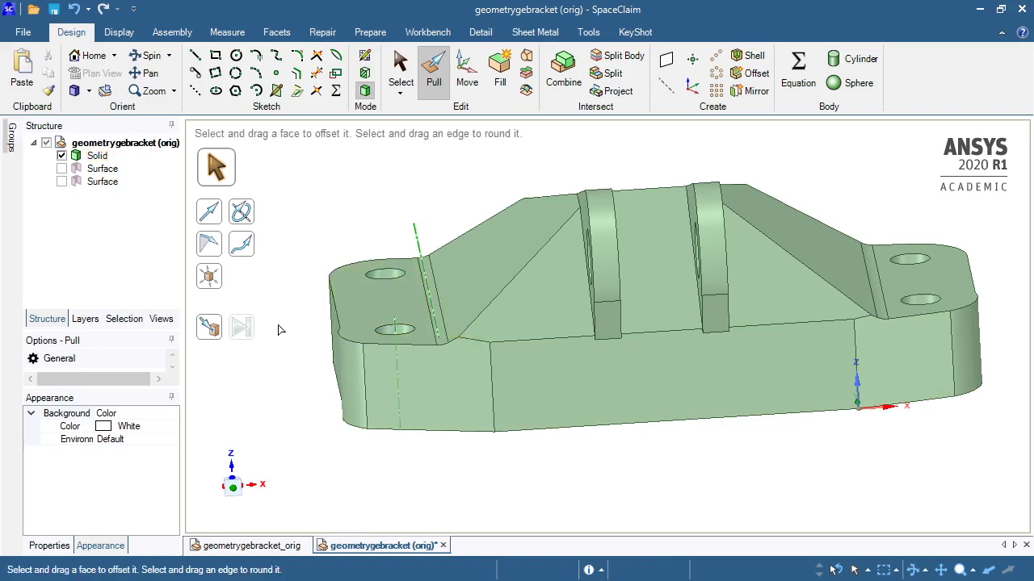
key("Up")
key("Up")
key("Up")
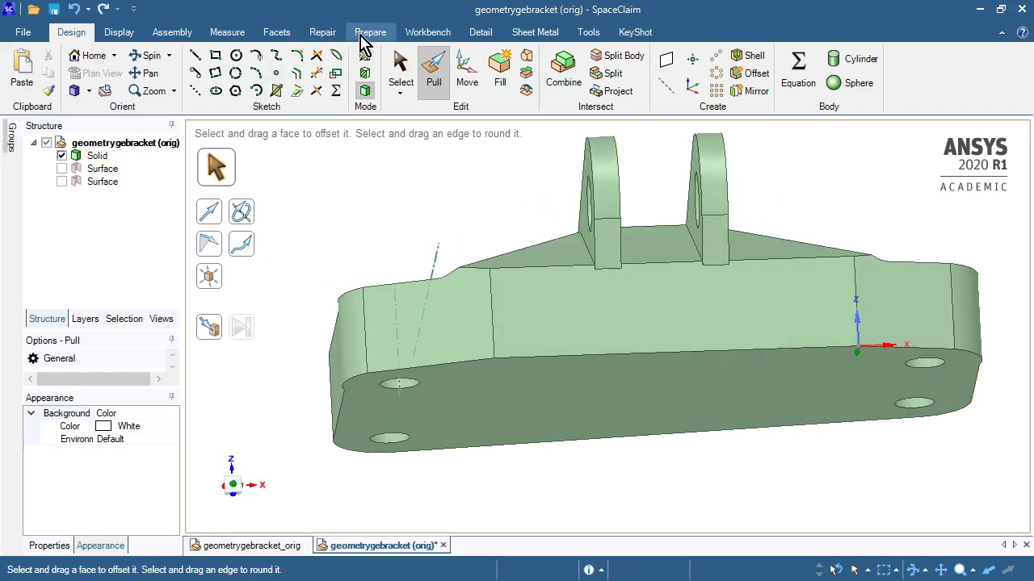
- Create a reference plane on the bracket's flat underside
left_click(362, 61)
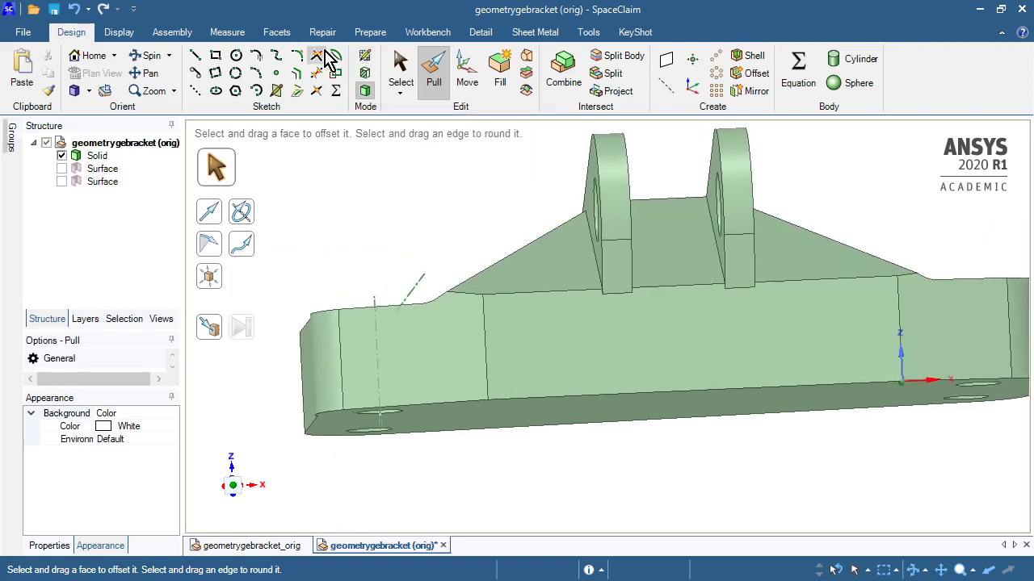
left_click(667, 61)
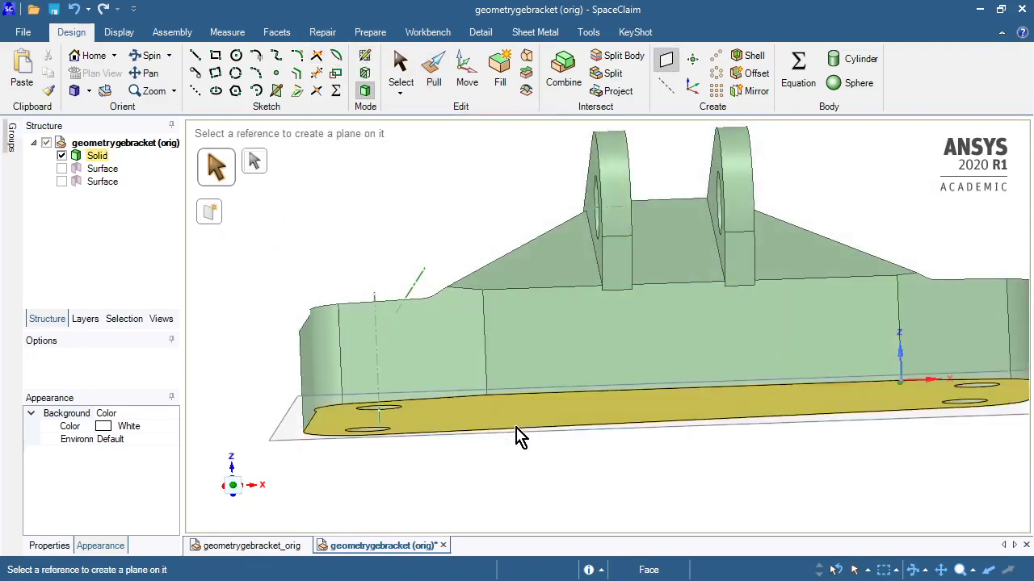
left_click(512, 425)
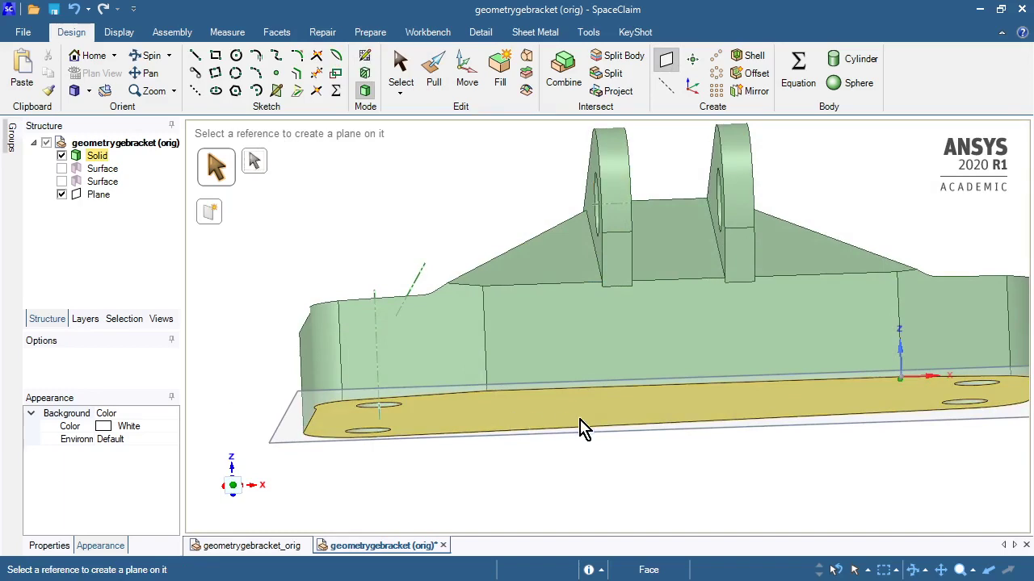
middle_click_drag(579, 420, 502, 444)
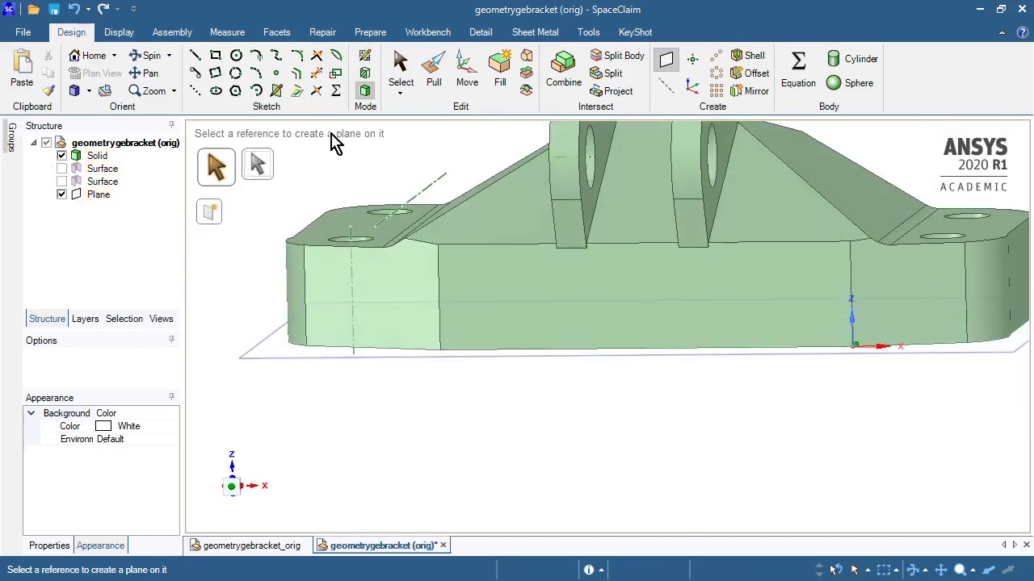
- Move the reference plane up from the bracket's underside into the body by 10 mm
left_click(465, 74)
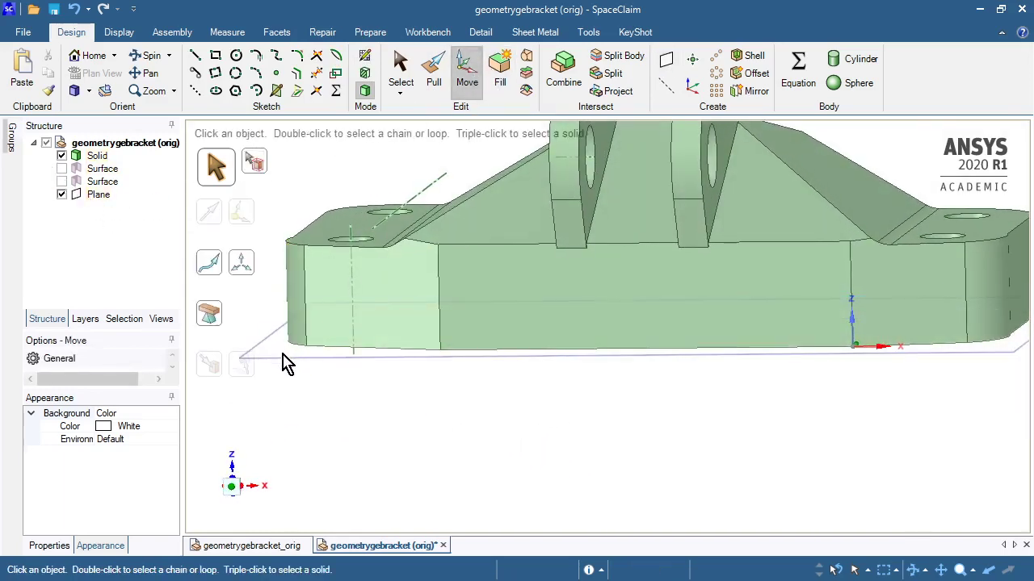
left_click(284, 355)
left_click(665, 396)
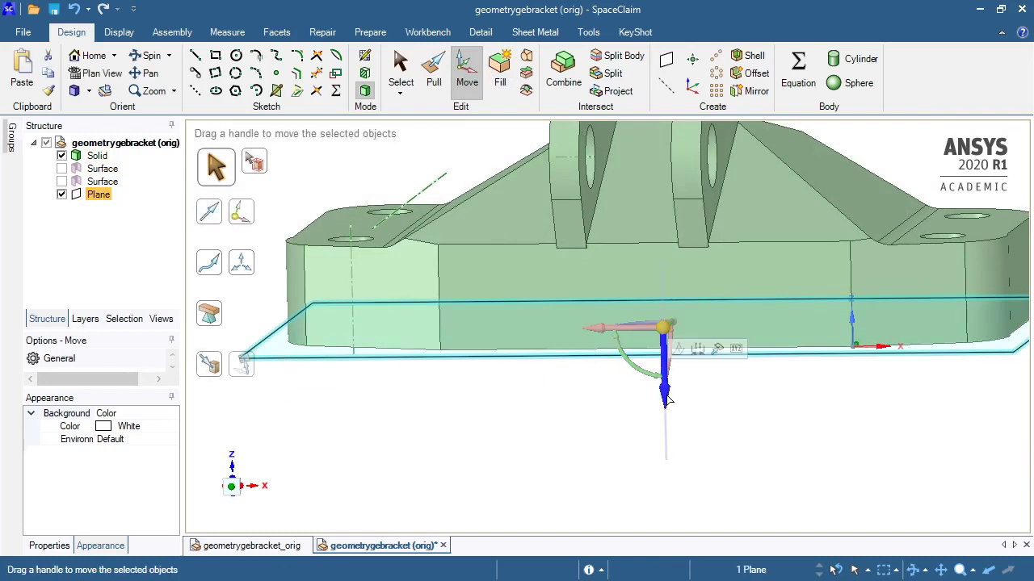
left_click_drag(667, 398, 675, 375)
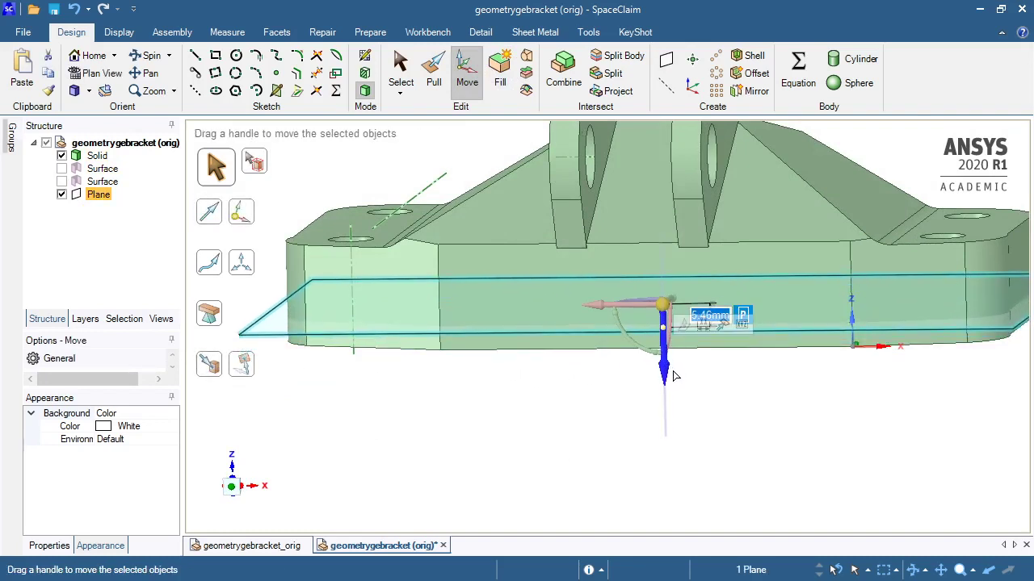
type("15")
key("Return")
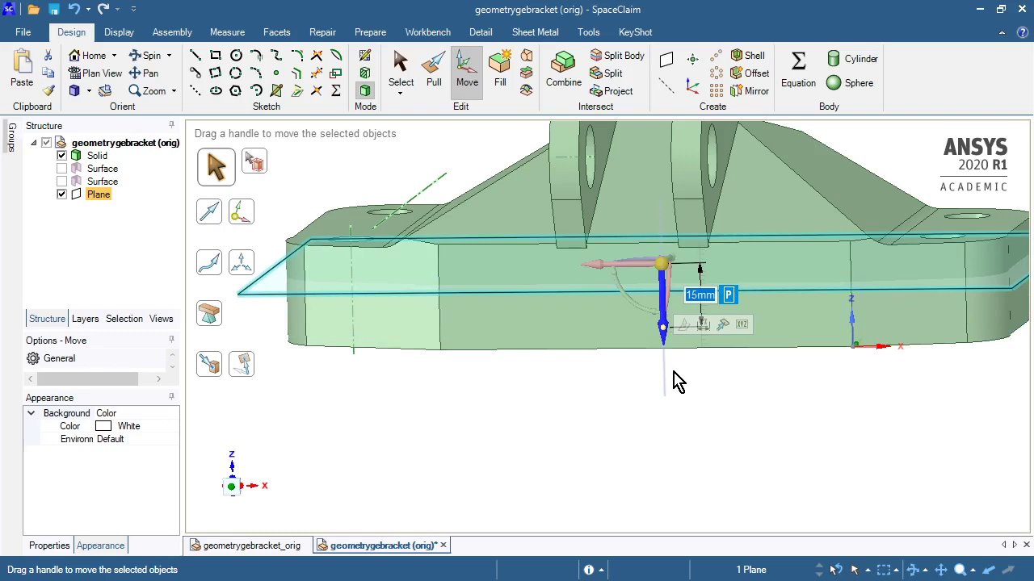
type("12")
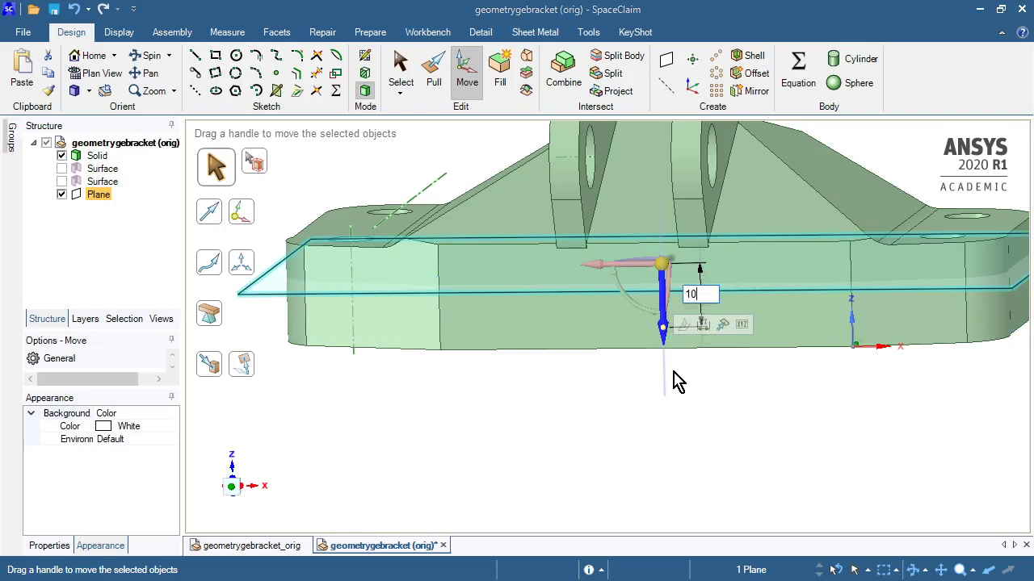
key("Return")
left_click(592, 497)
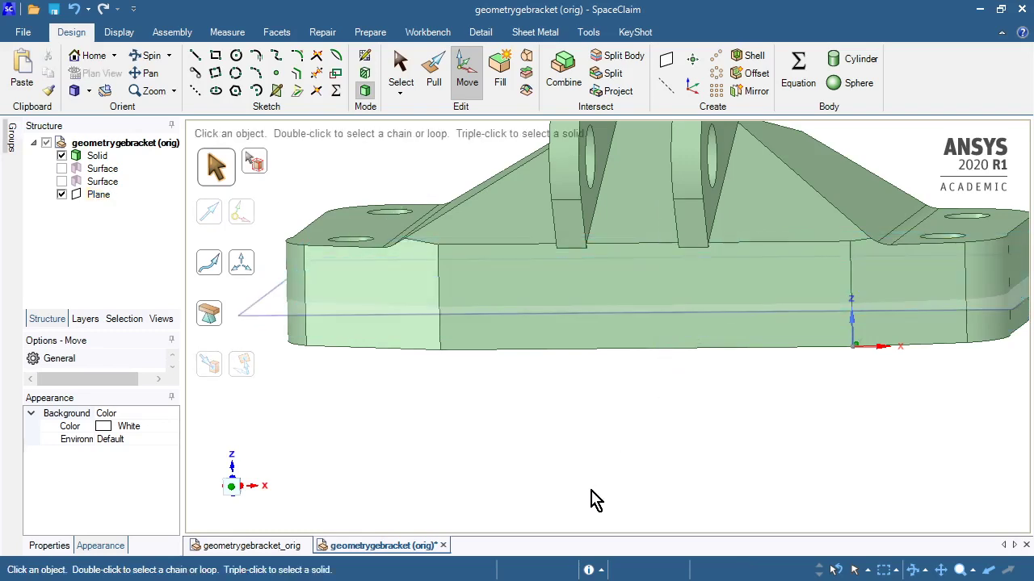
- Sketch a 22 mm diameter circle on the offset plane, concentric with the lug-side bolt hole of the -X flange
left_click(271, 318)
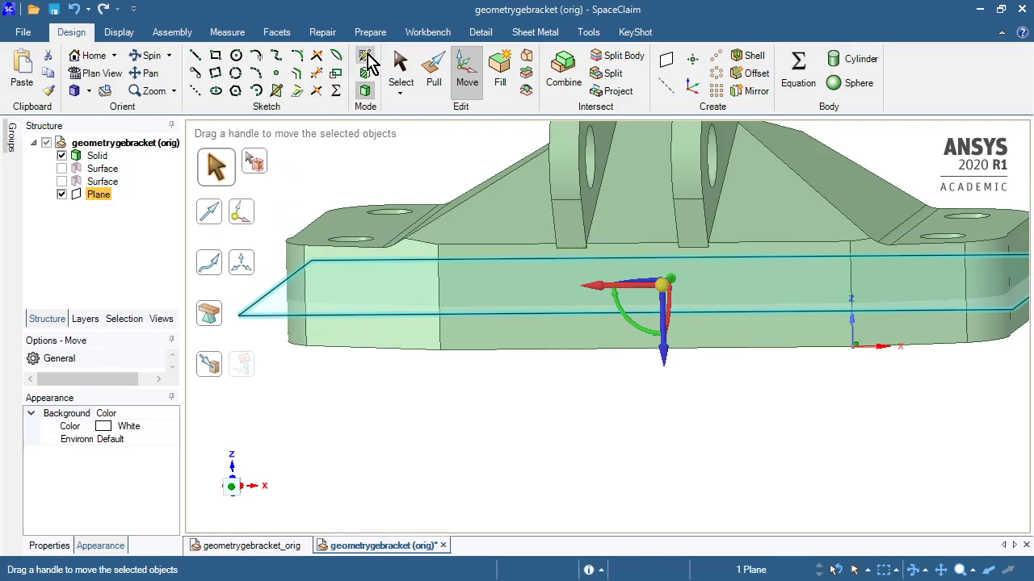
left_click(365, 58)
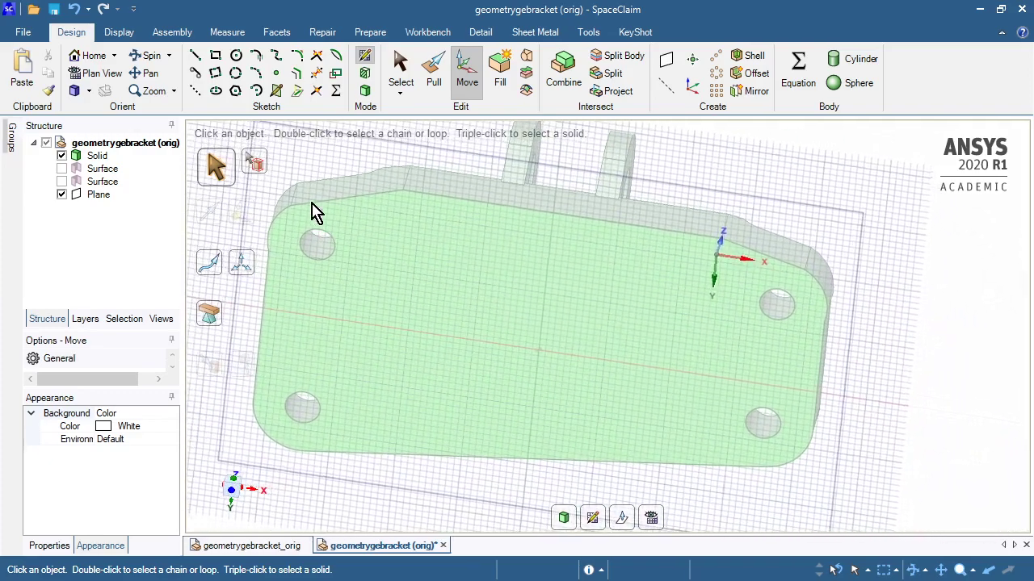
left_click(237, 73)
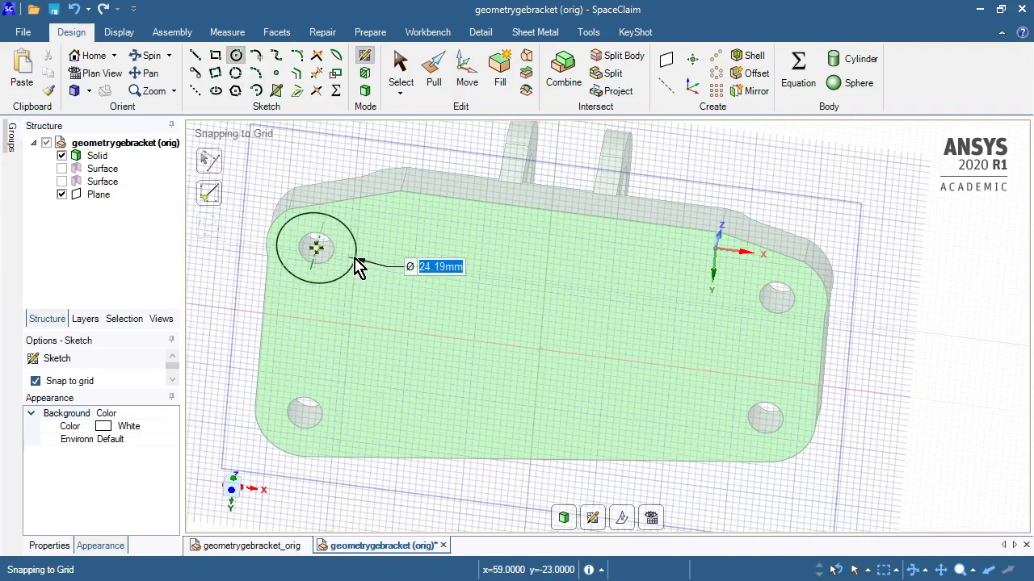
key("Return")
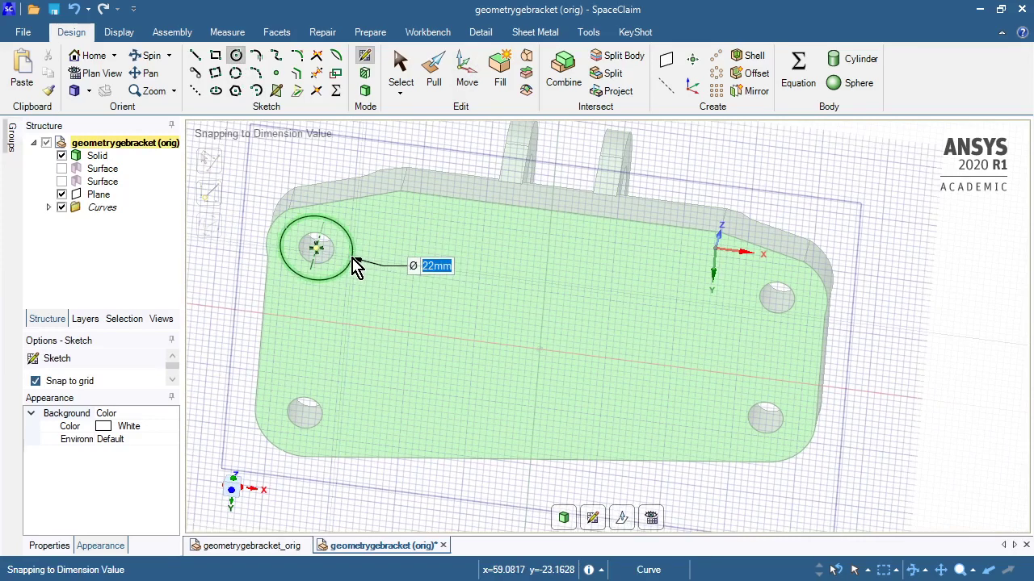
- Sketch 22 mm diameter circles concentric with the other three bolt holes on the same plane
left_click(305, 412)
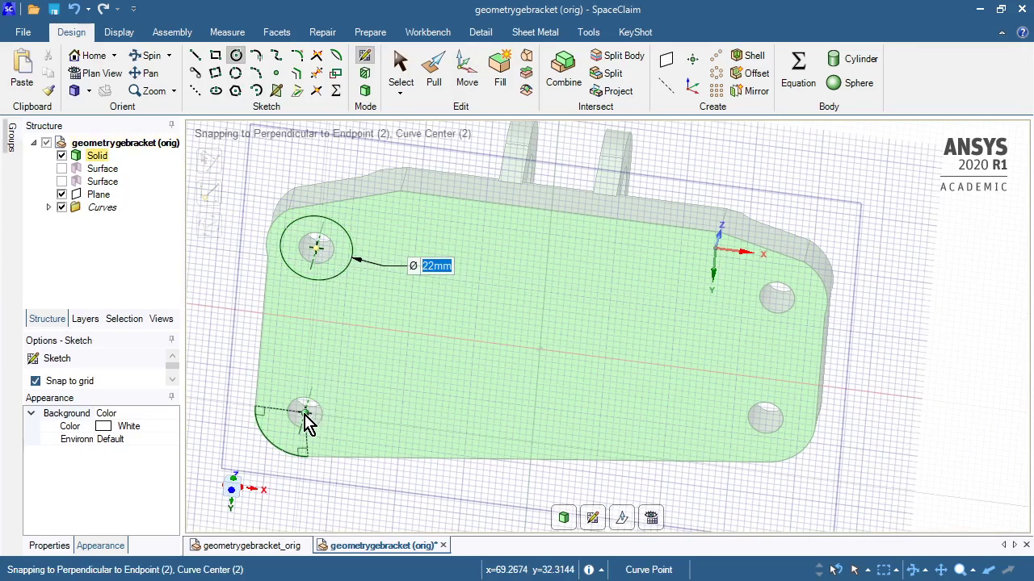
left_click(345, 412)
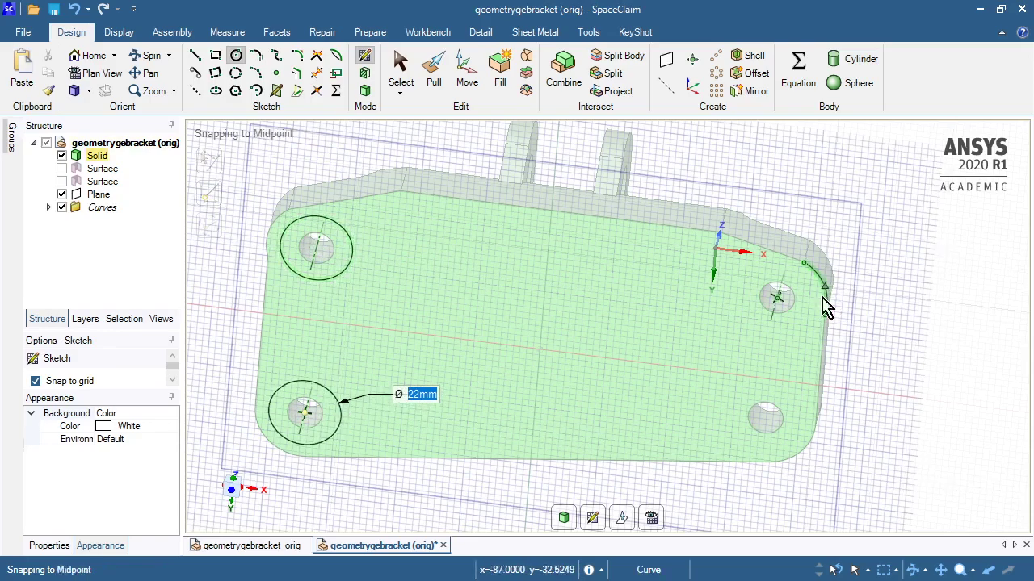
left_click(778, 298)
left_click(751, 322)
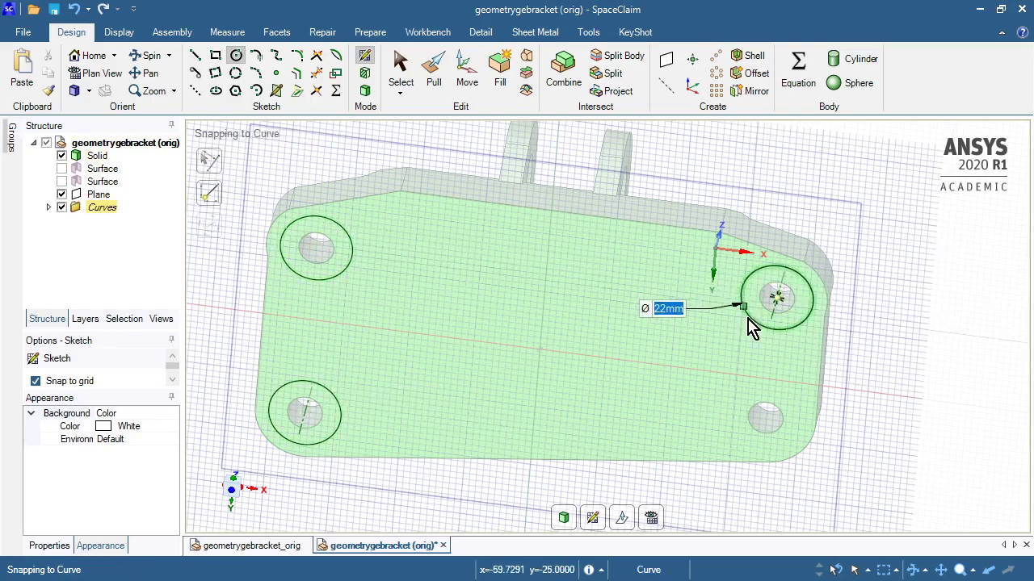
left_click(765, 417)
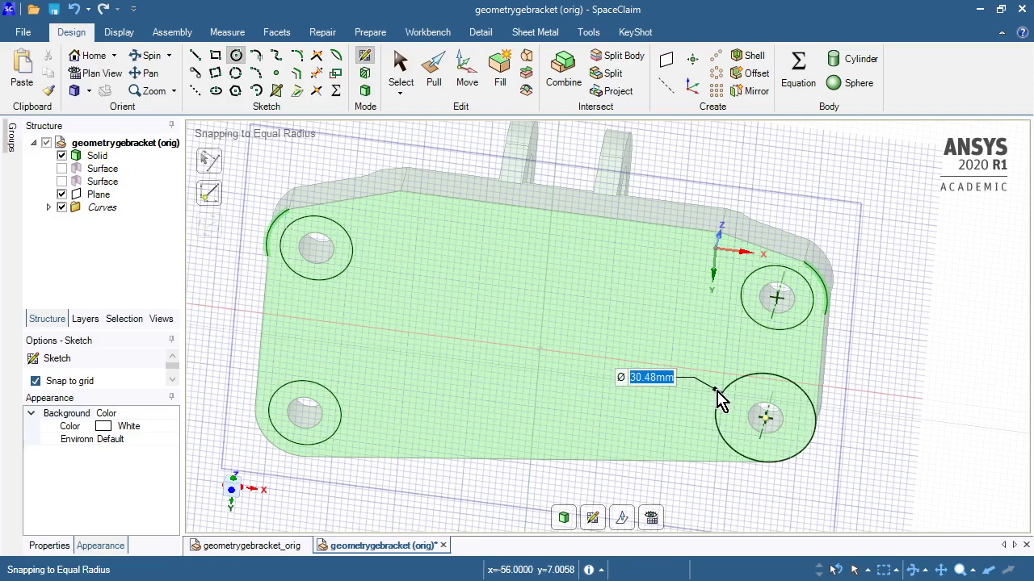
left_click(742, 400)
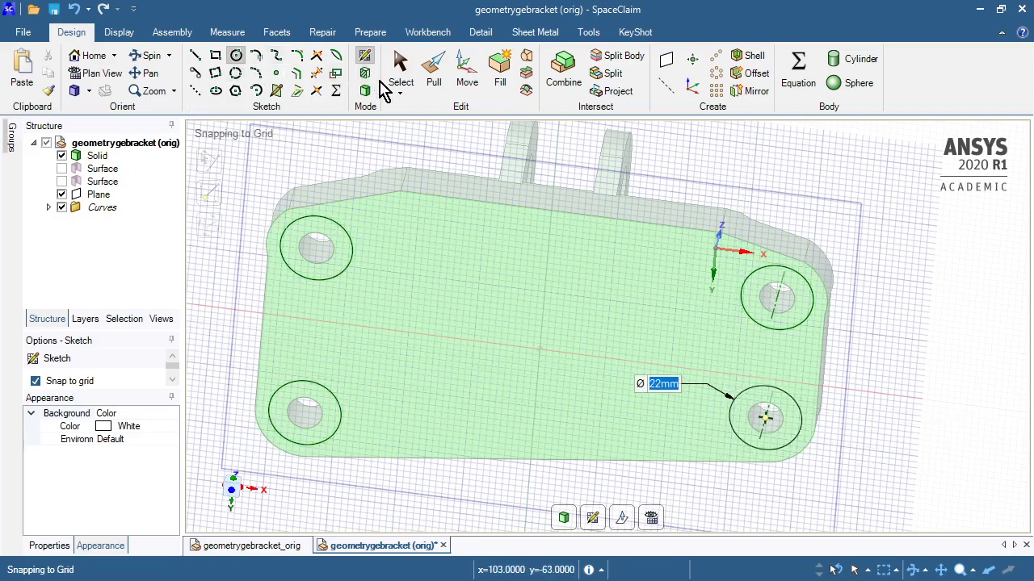
- Pull the four circular faces up through the mounting flanges to cut counterbores above the bolt holes
left_click(435, 77)
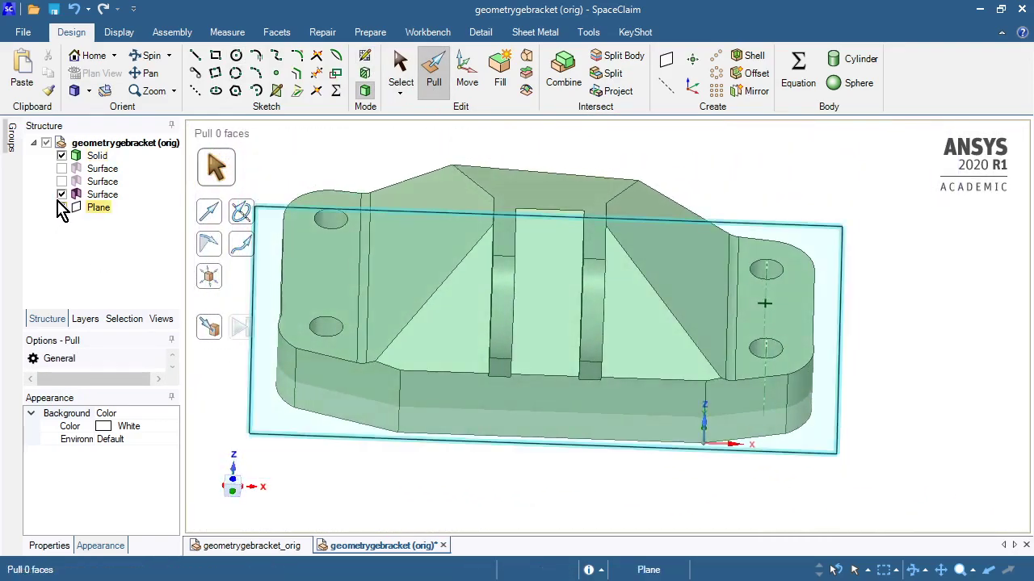
left_click(108, 199)
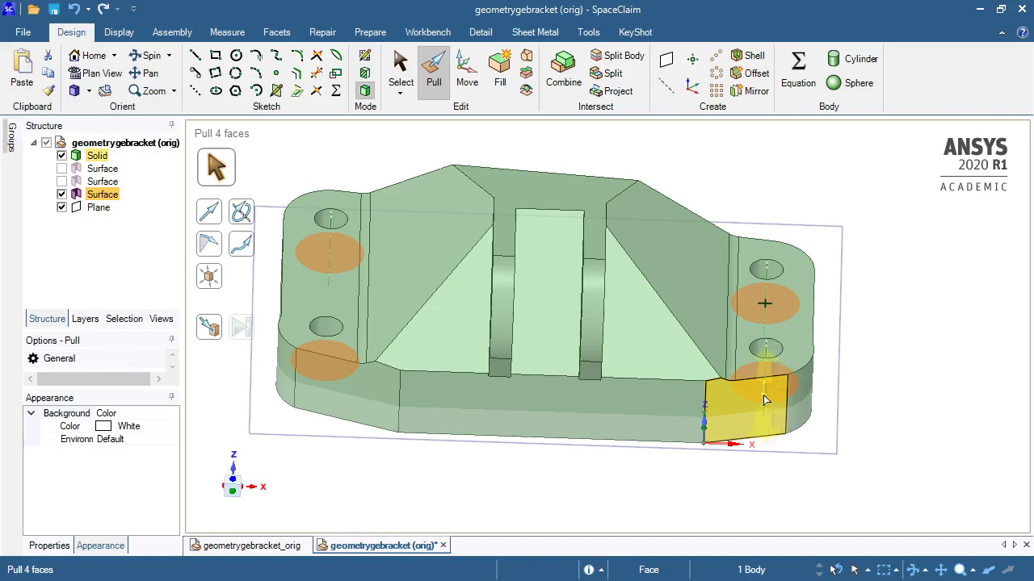
left_click_drag(782, 329, 802, 210)
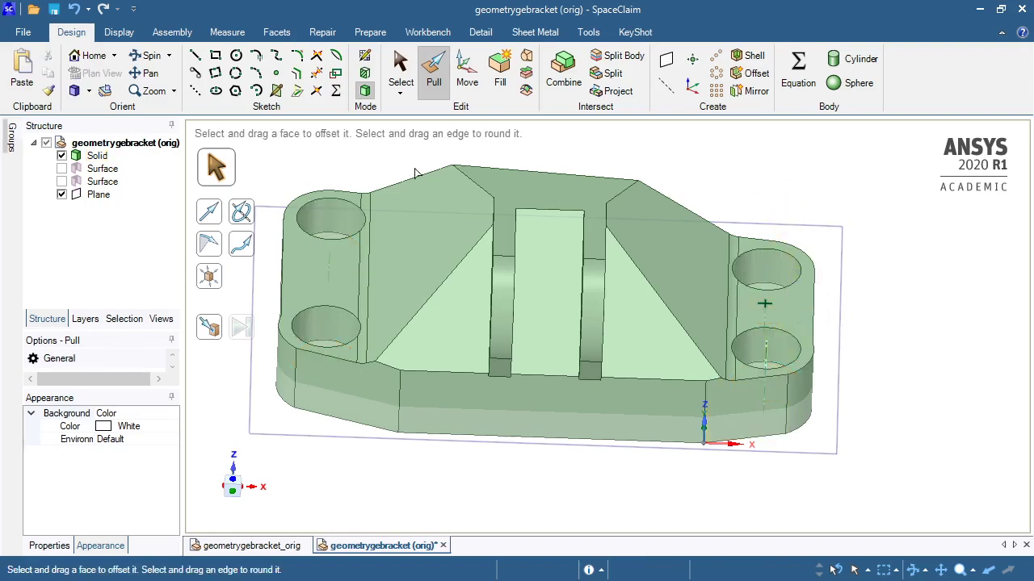
left_click(405, 68)
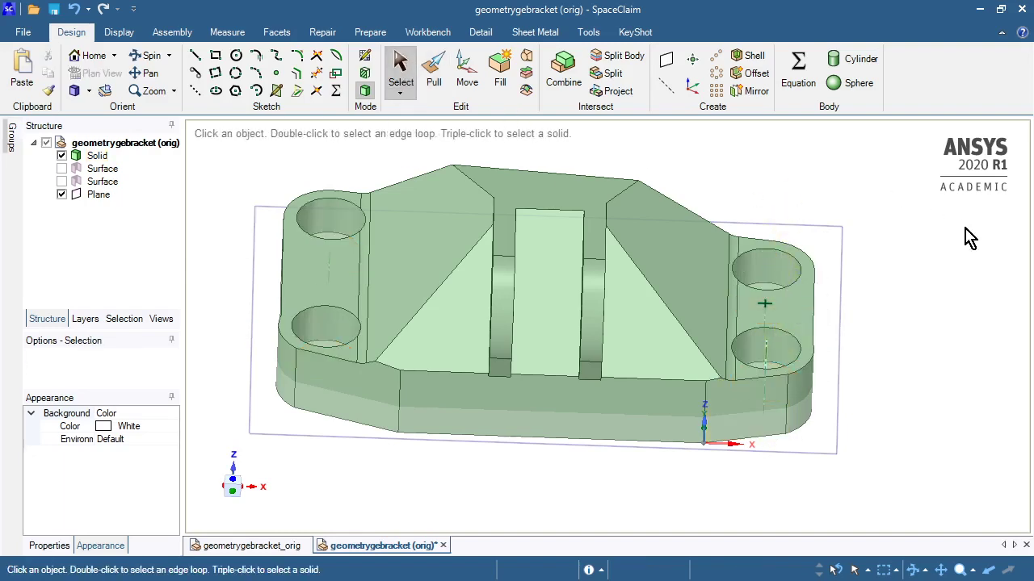
- Examine the counterbored flanges from several sides and compare them with geometrygebracket_orig
middle_click_drag(965, 228, 529, 319)
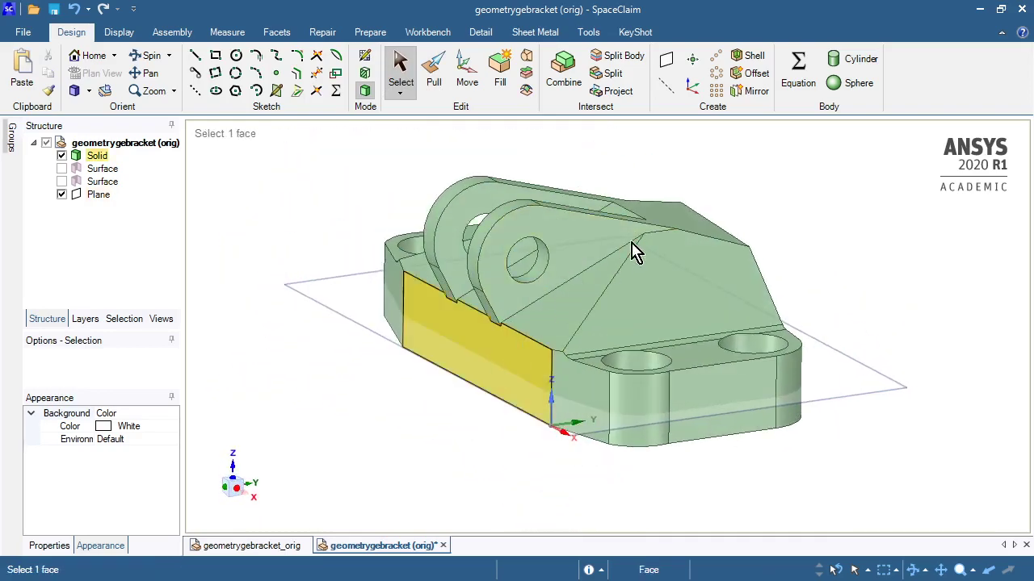
middle_click_drag(603, 275, 494, 357)
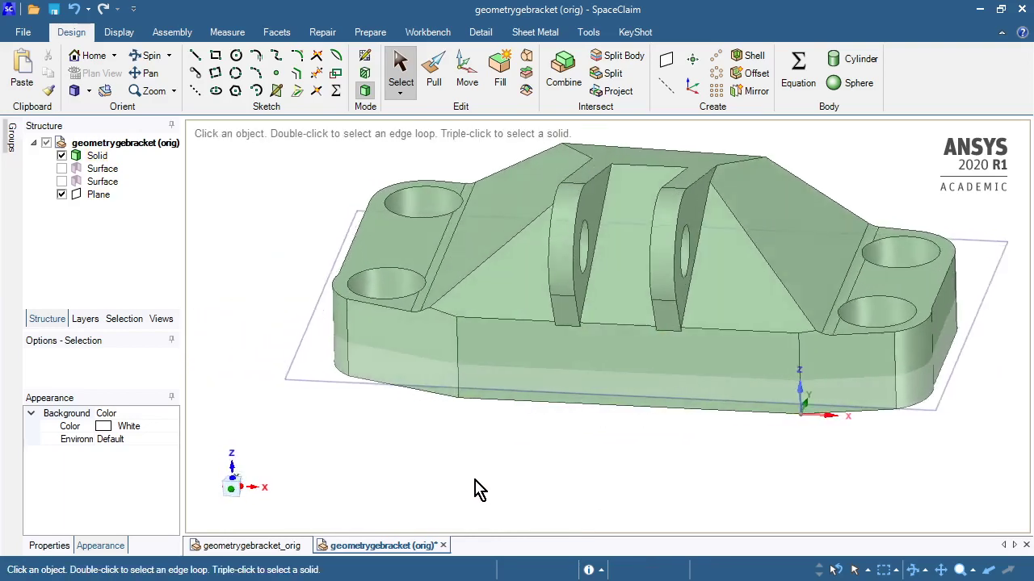
left_click(261, 547)
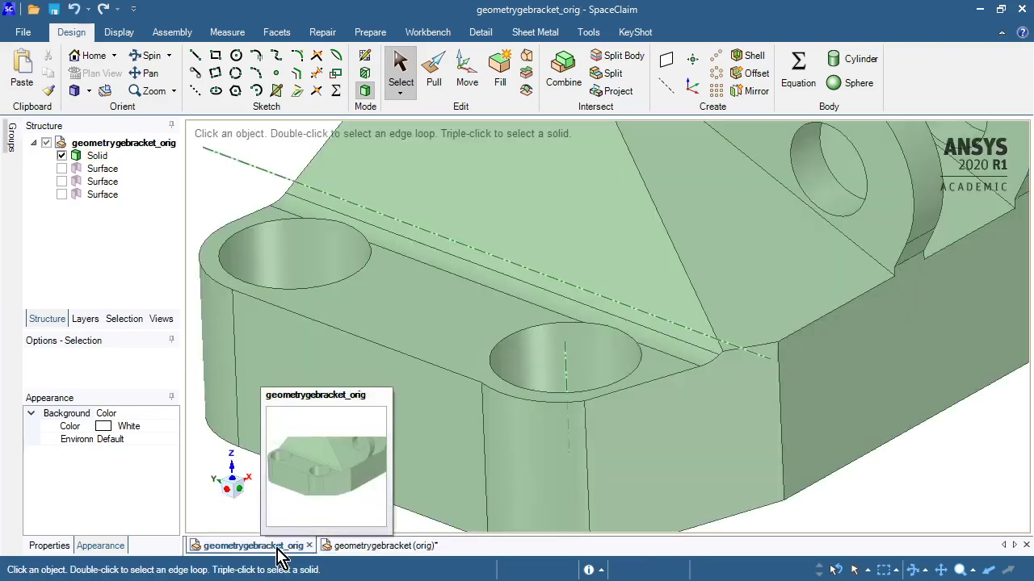
left_click(371, 549)
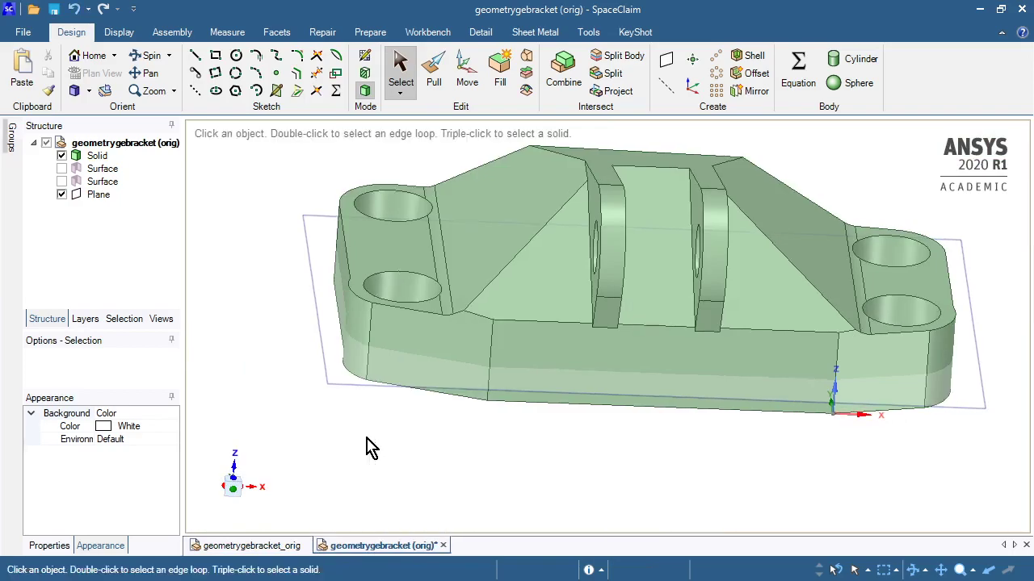